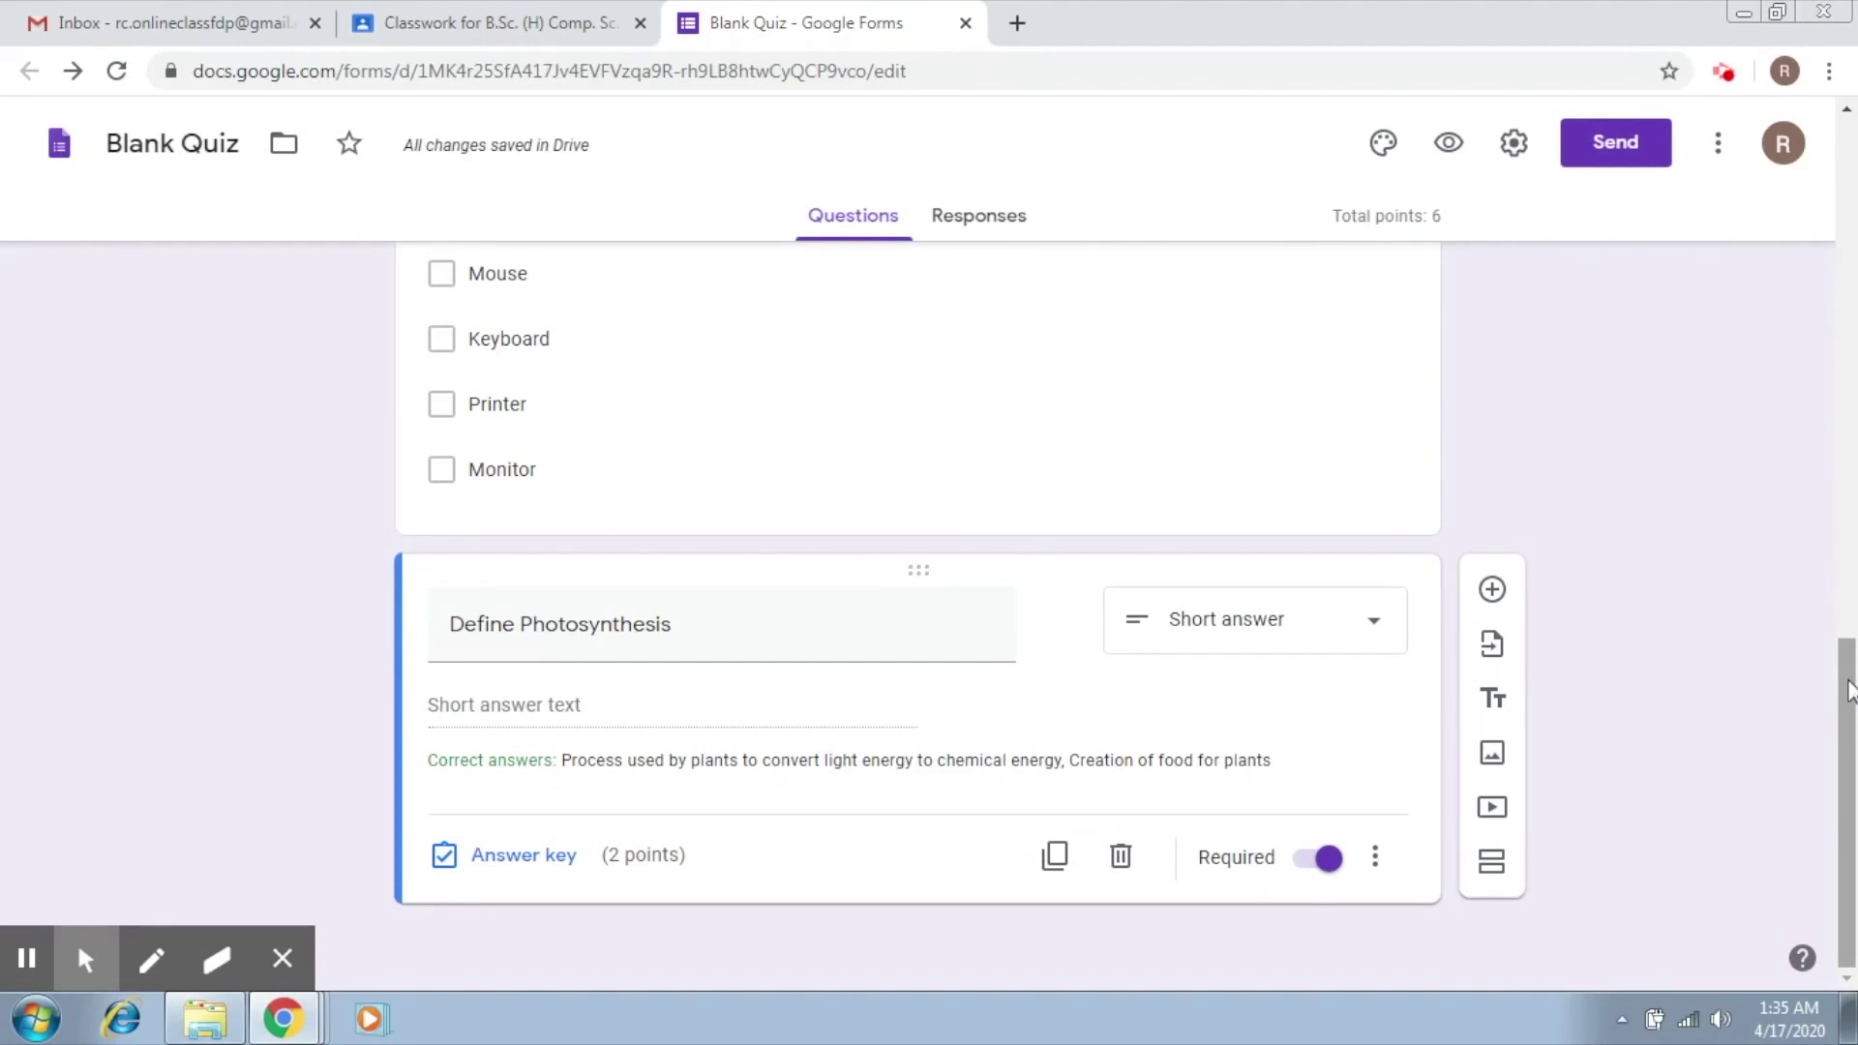
Add a new paragraph question after the Define Photosynthesis question.
click(1493, 589)
scroll(1850, 755, down, 1)
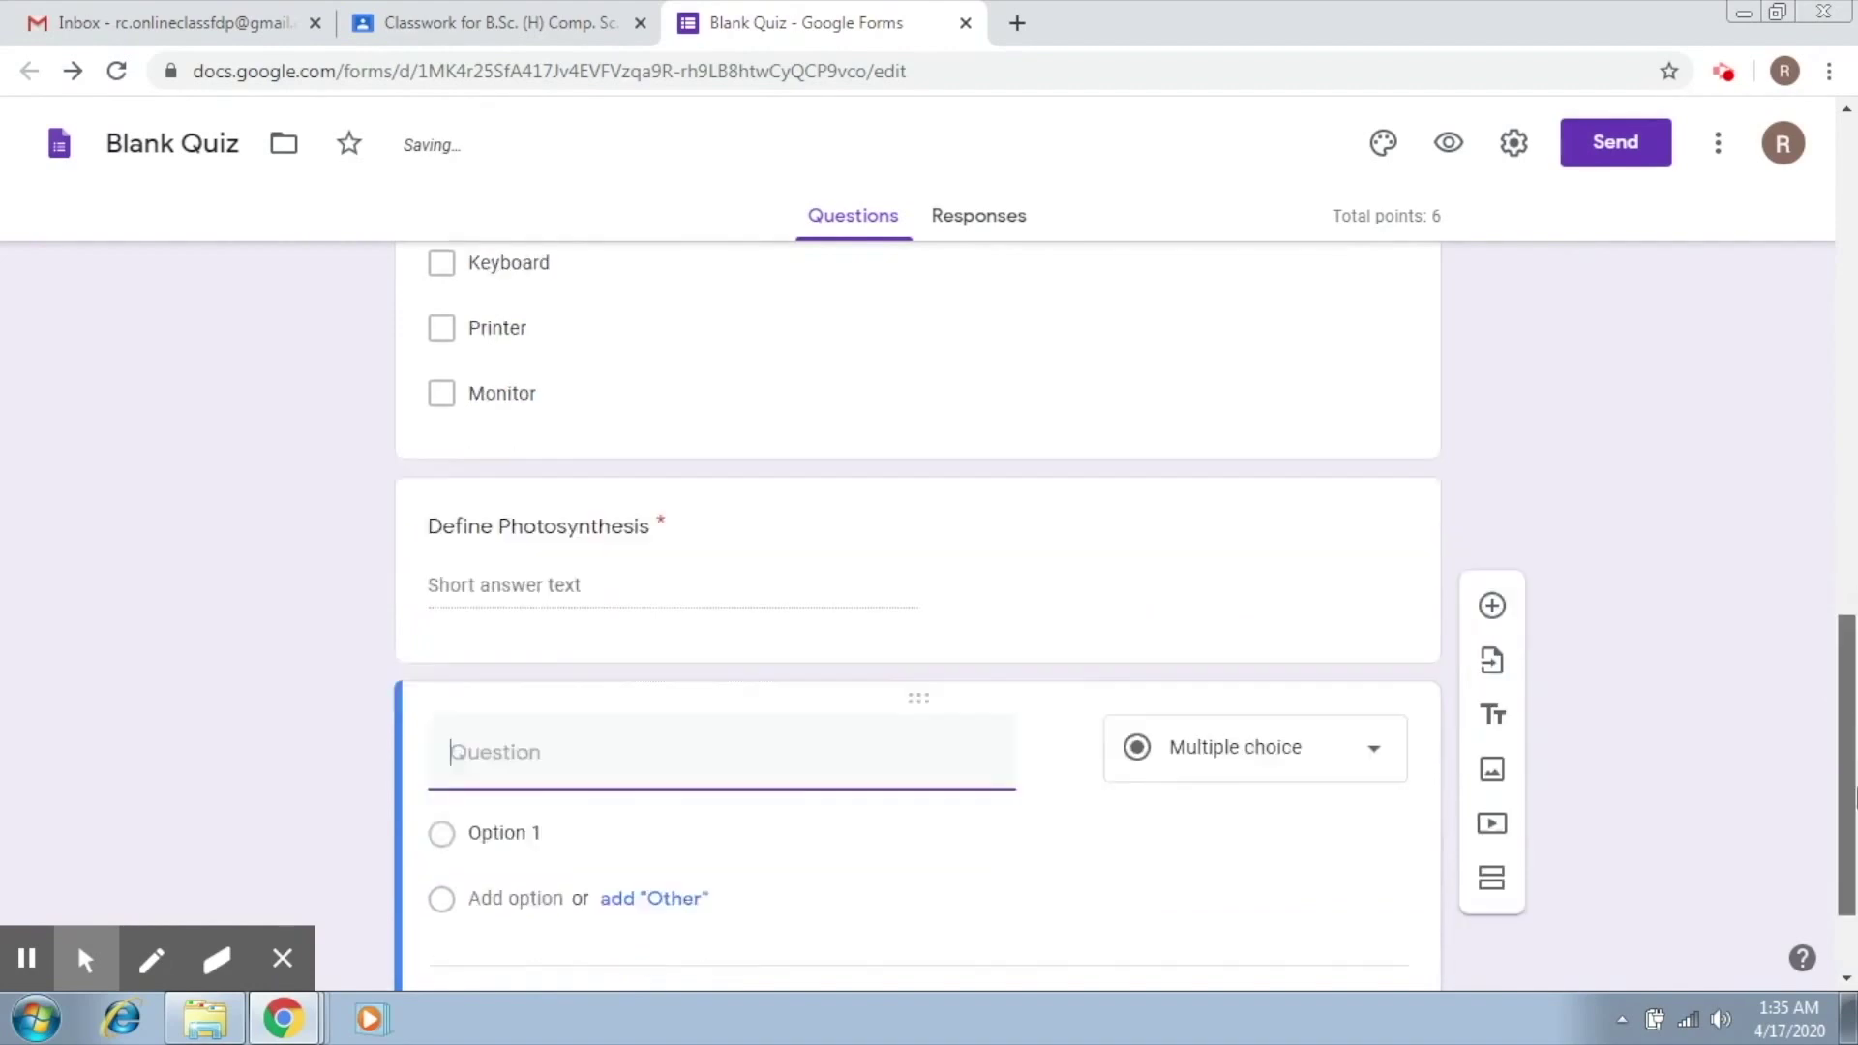
click(1378, 604)
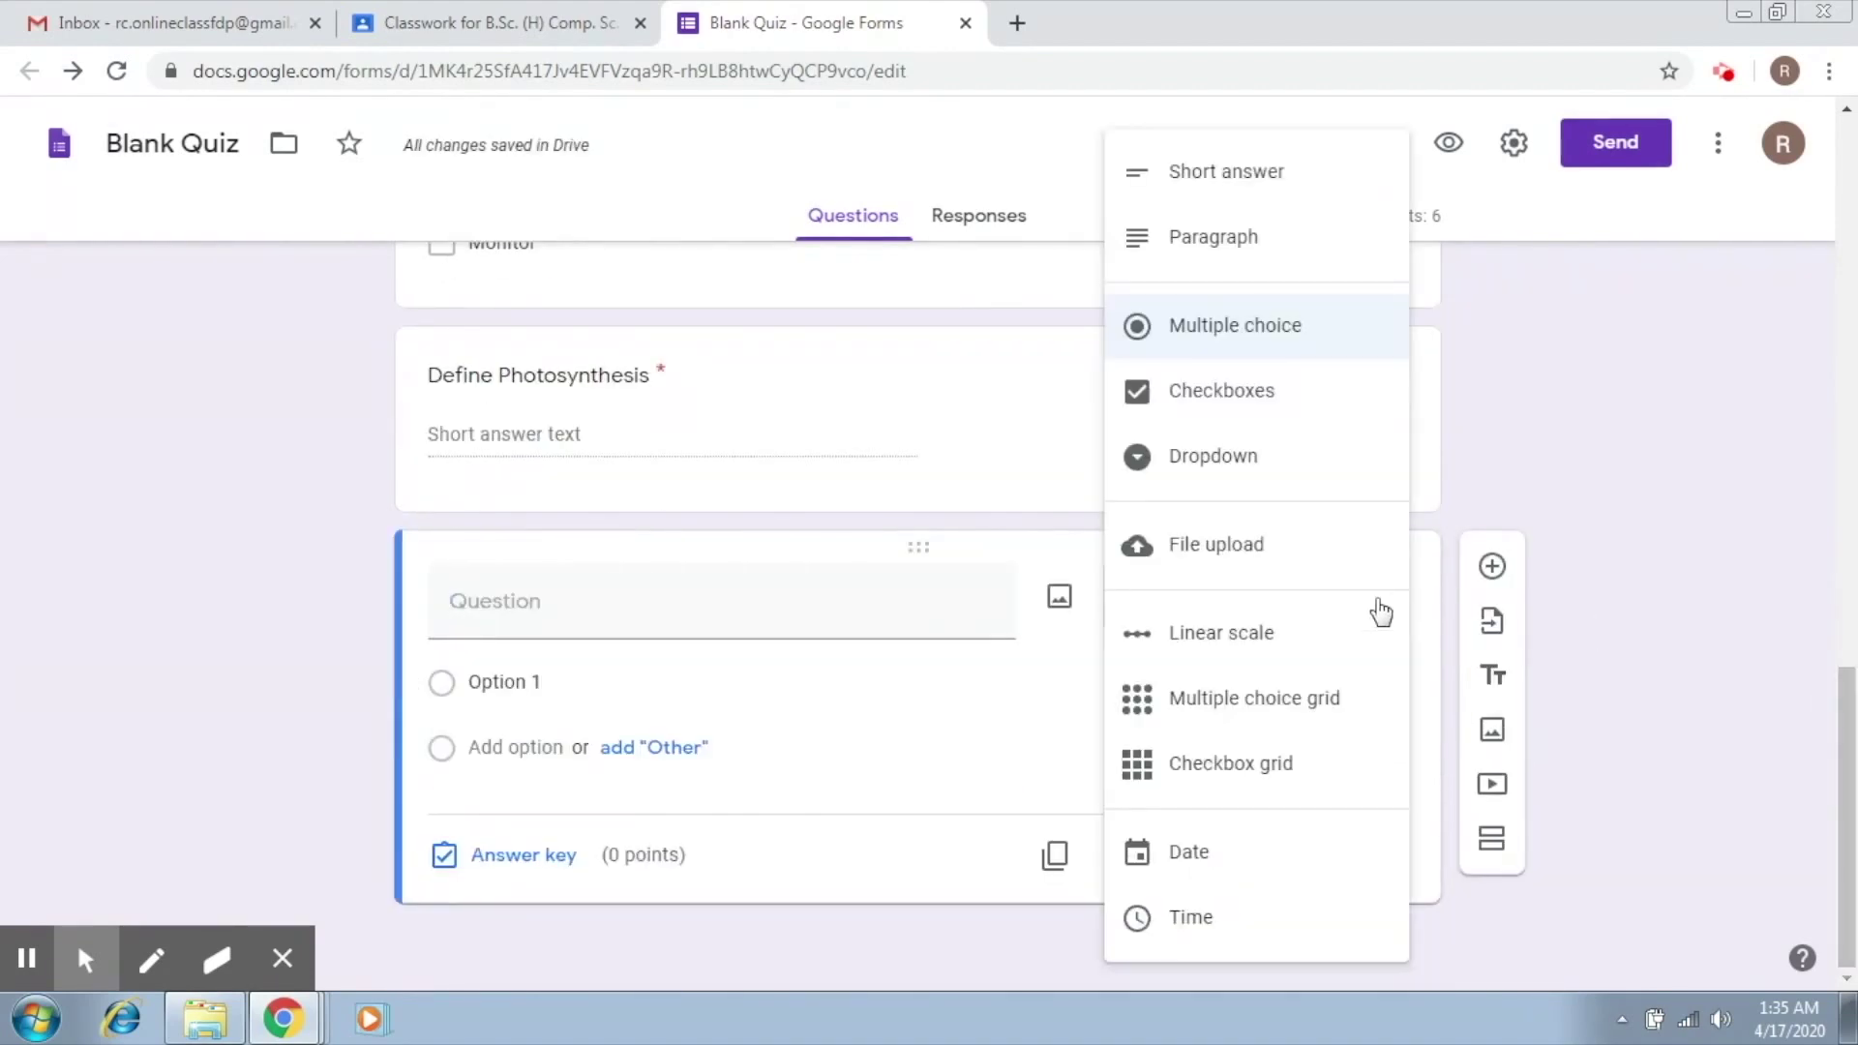
click(1300, 248)
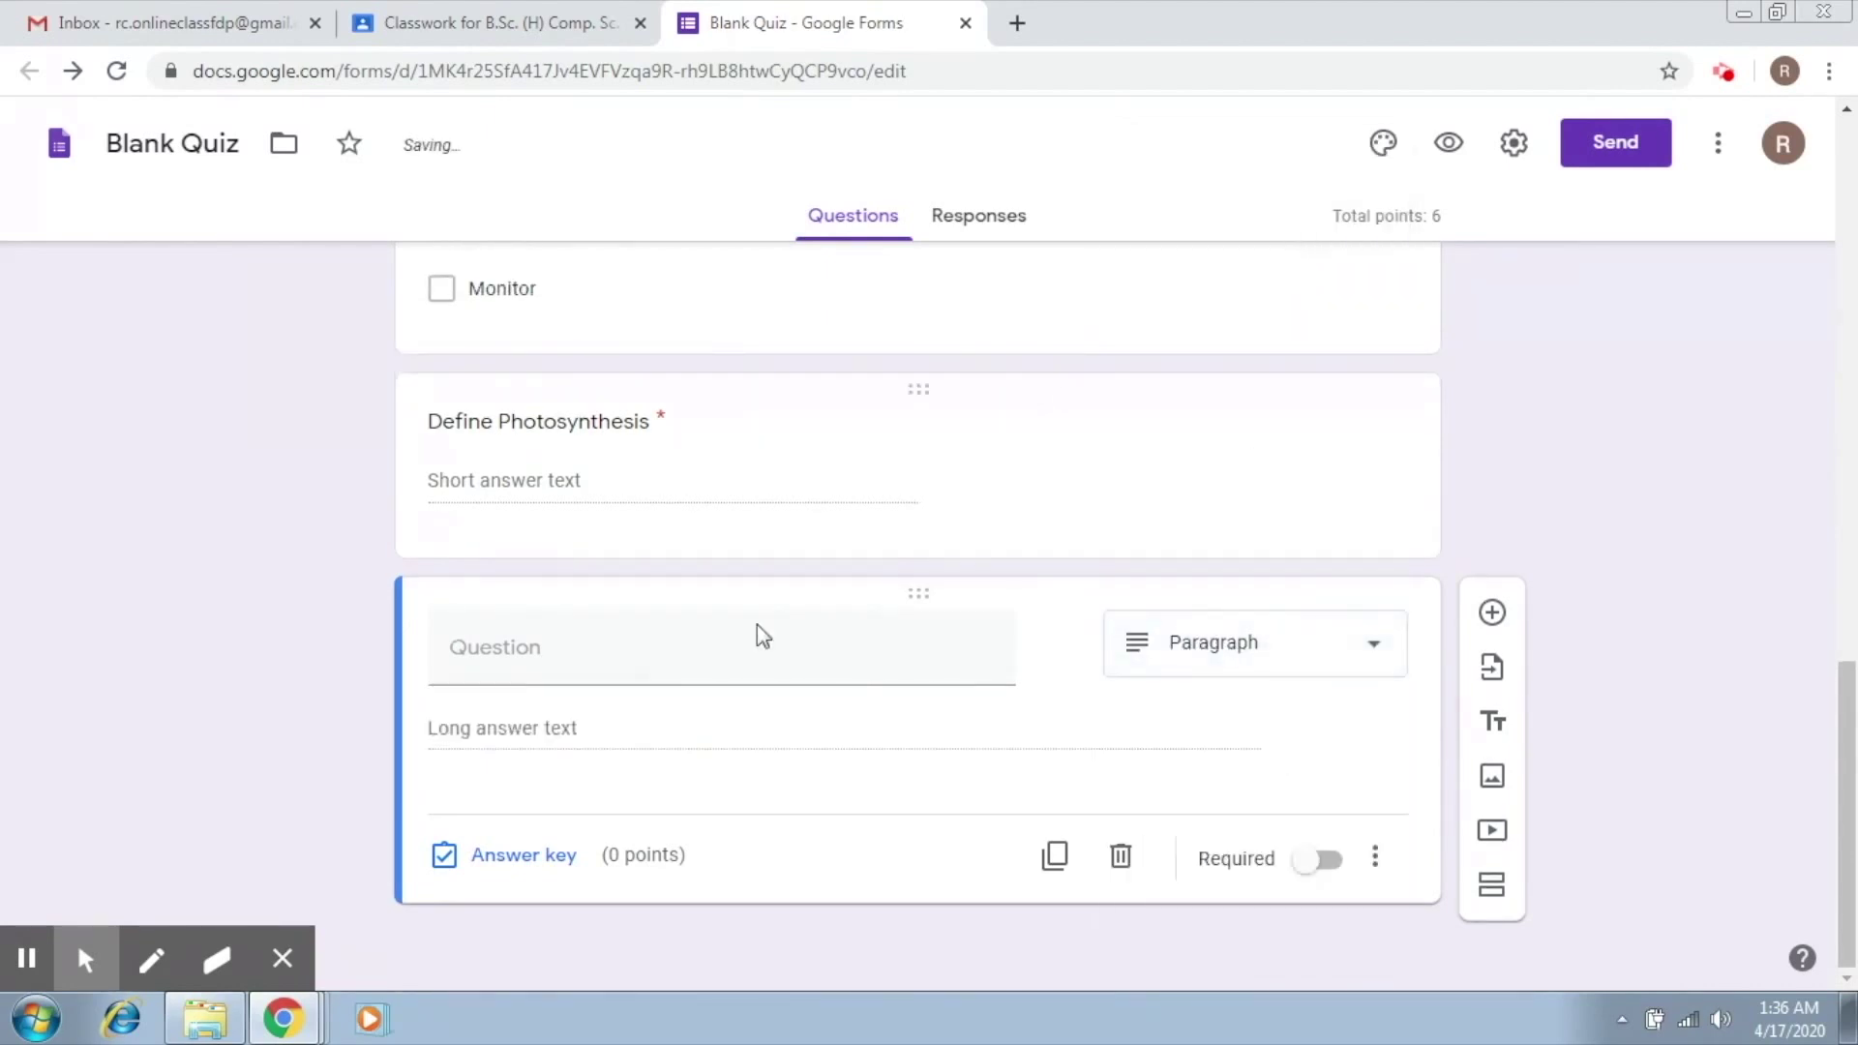
Enter the question text 'Critically analyze the character of Robinson Crusoe'.
click(660, 661)
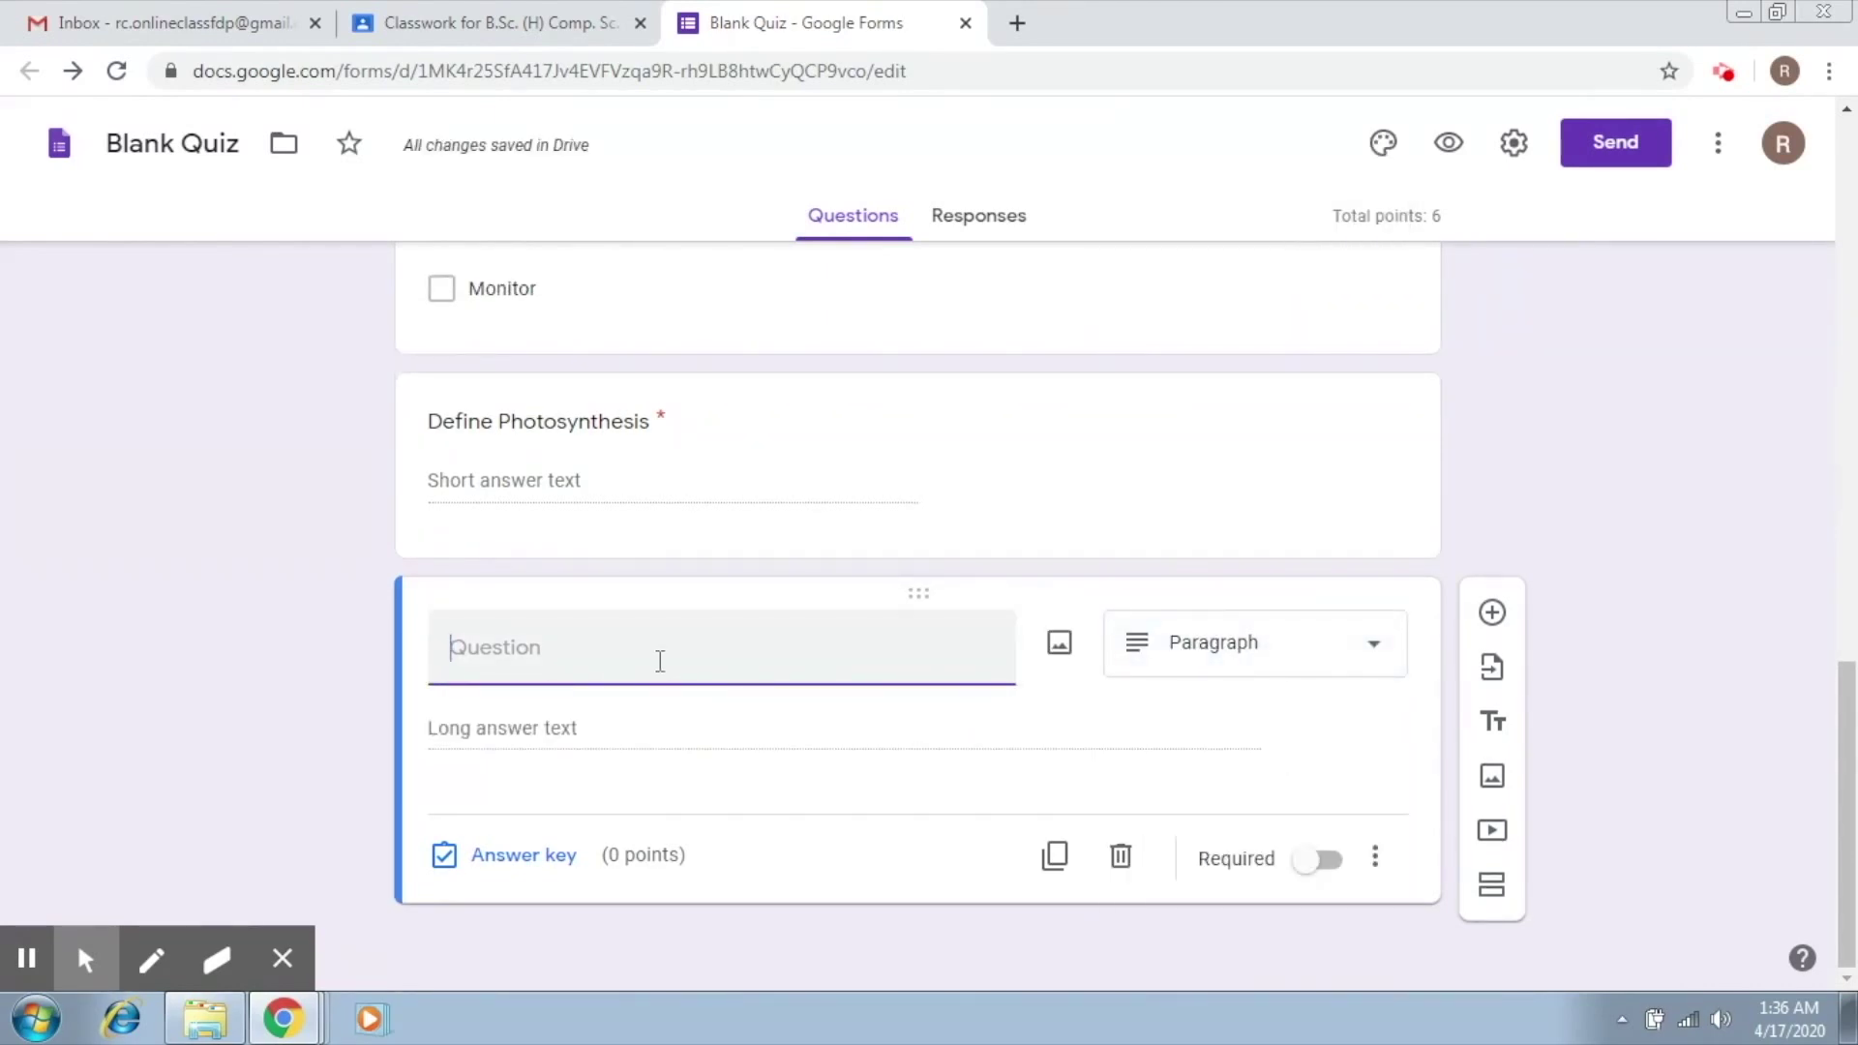
text(Critia)
key(BackSpace)
text(cally aa)
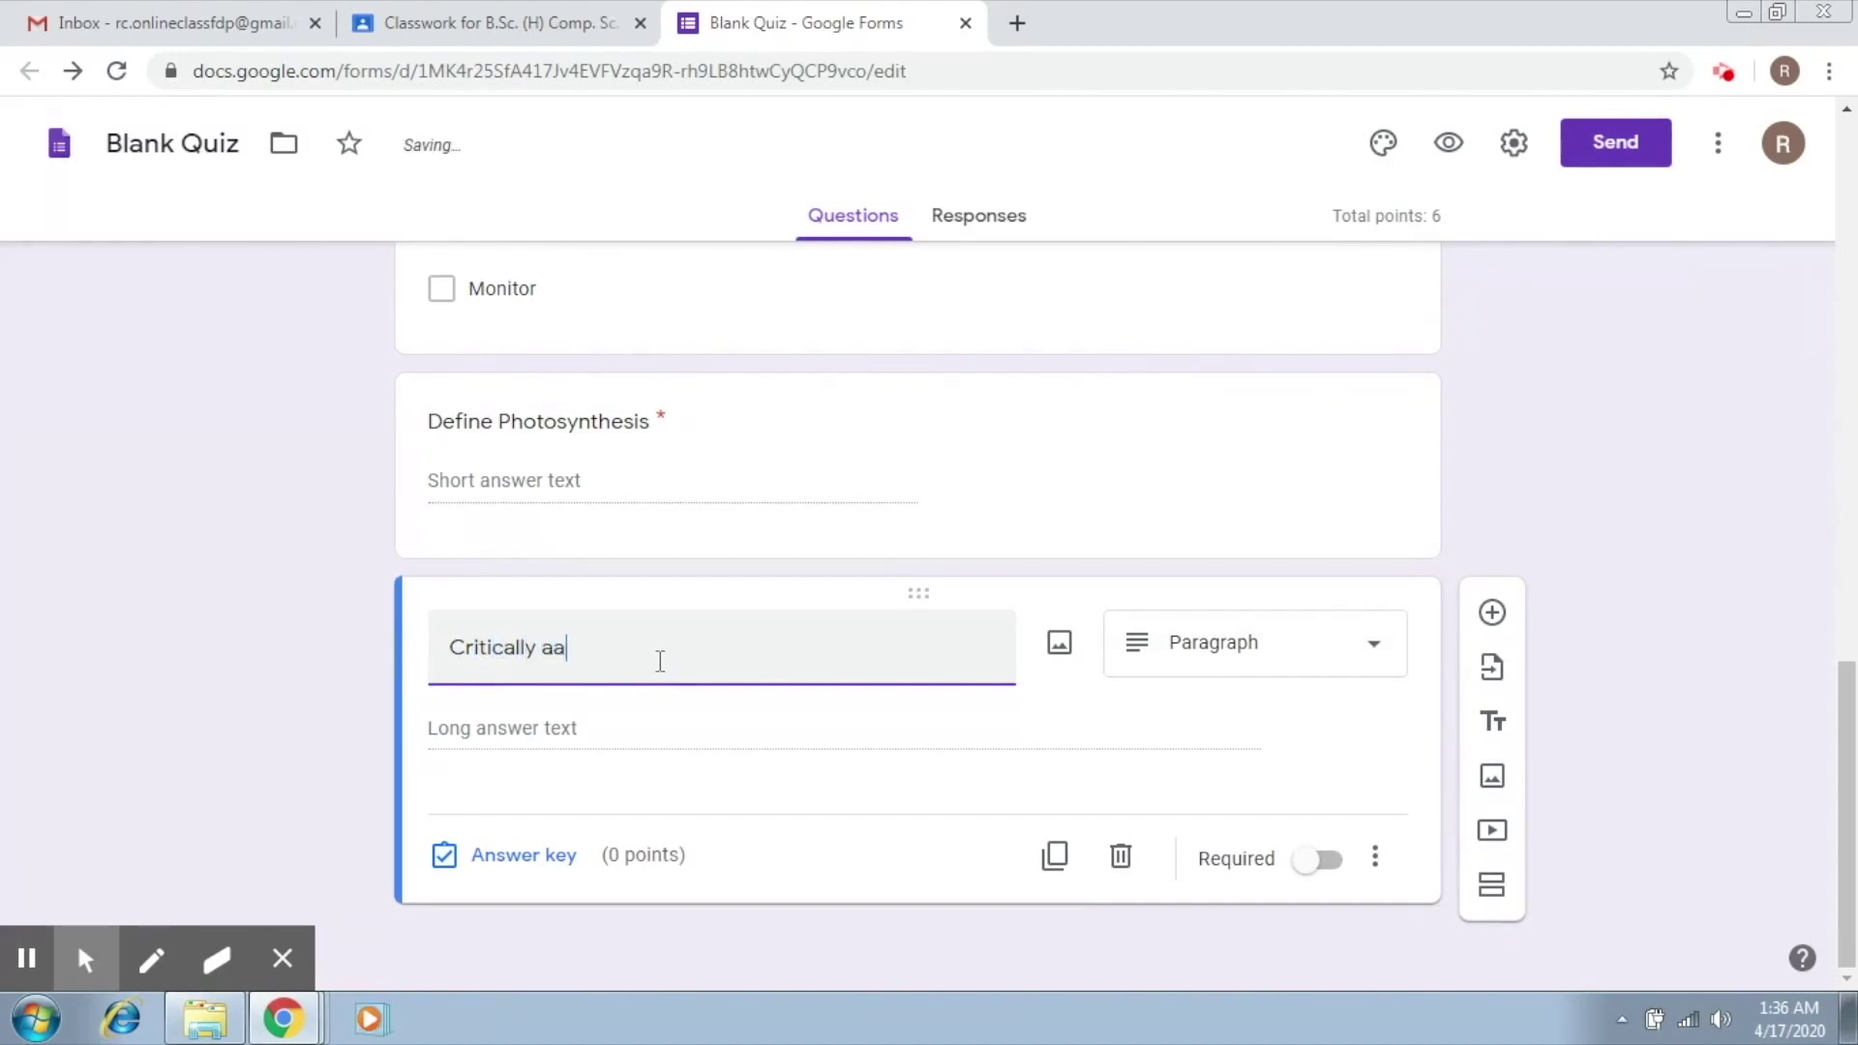
key(BackSpace)
text(nalyze the charact)
text(er of Robinson Crusoe)
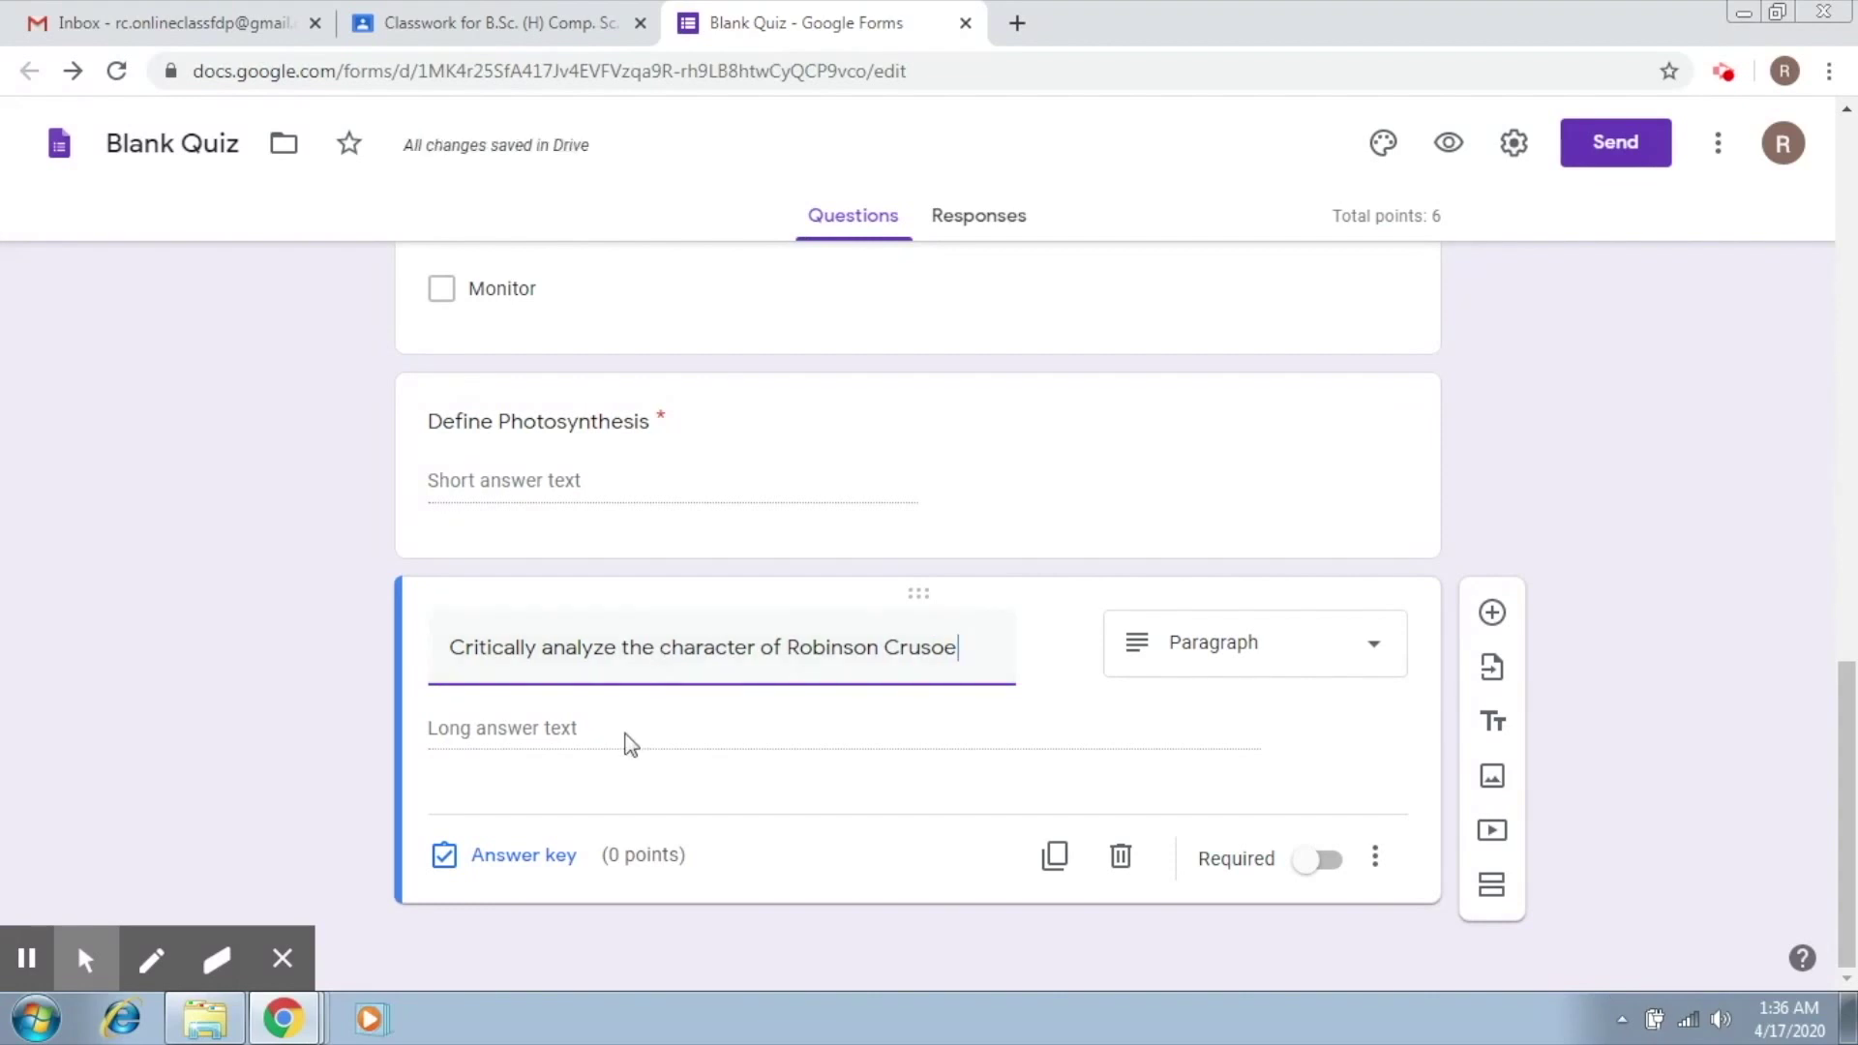
click(568, 861)
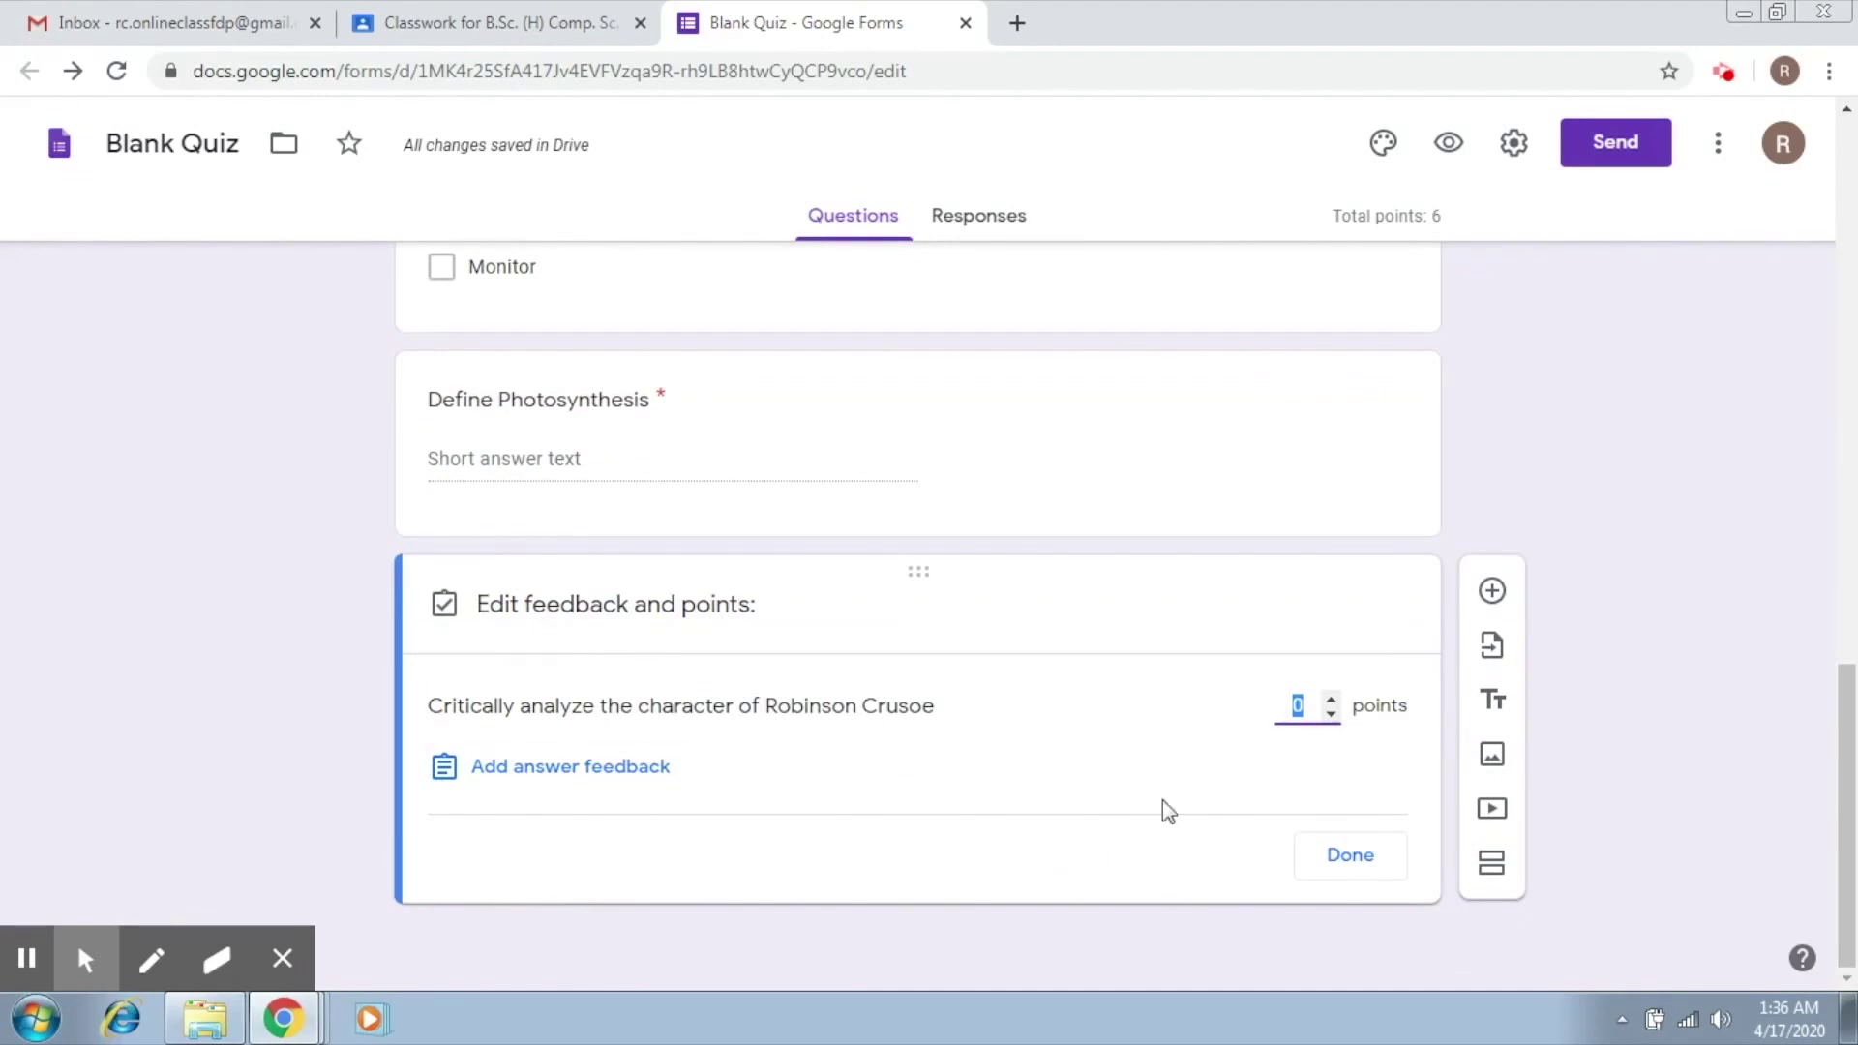
Set the Robinson Crusoe question's answer key to 4 points with no answer feedback.
text(5)
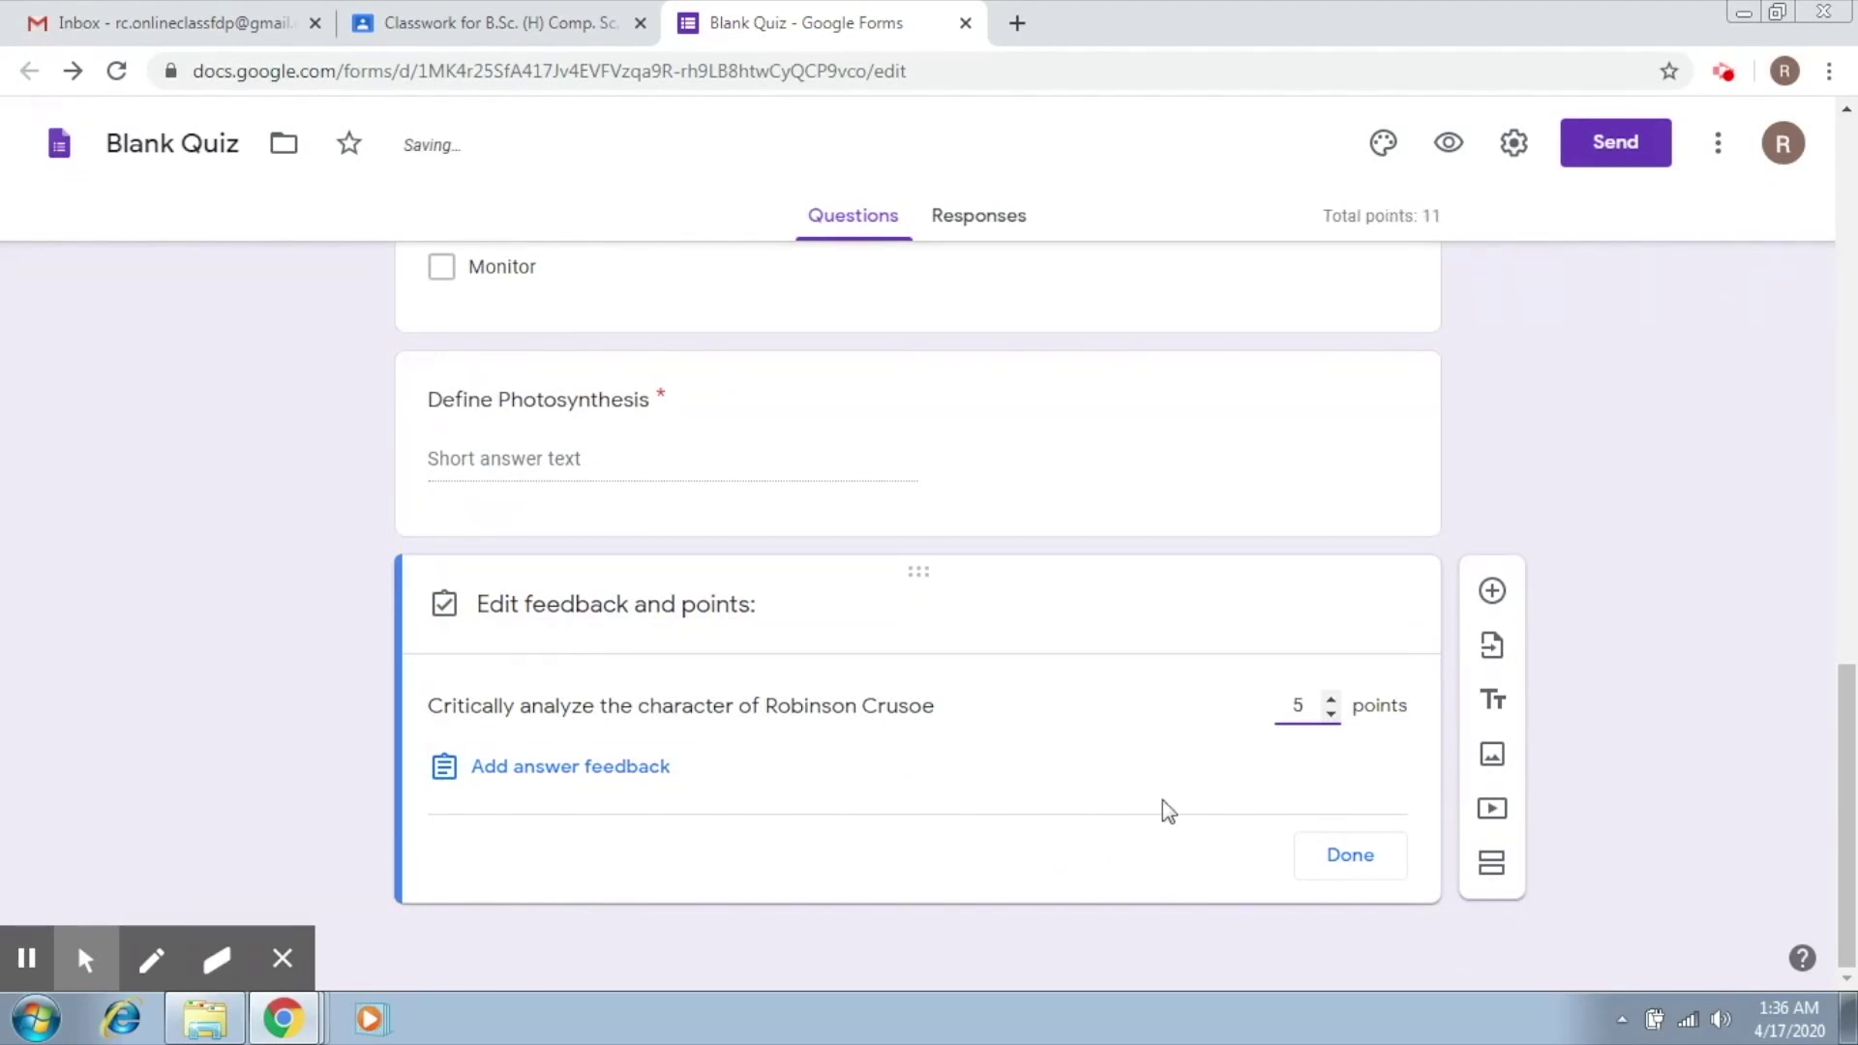
key(BackSpace)
text(4)
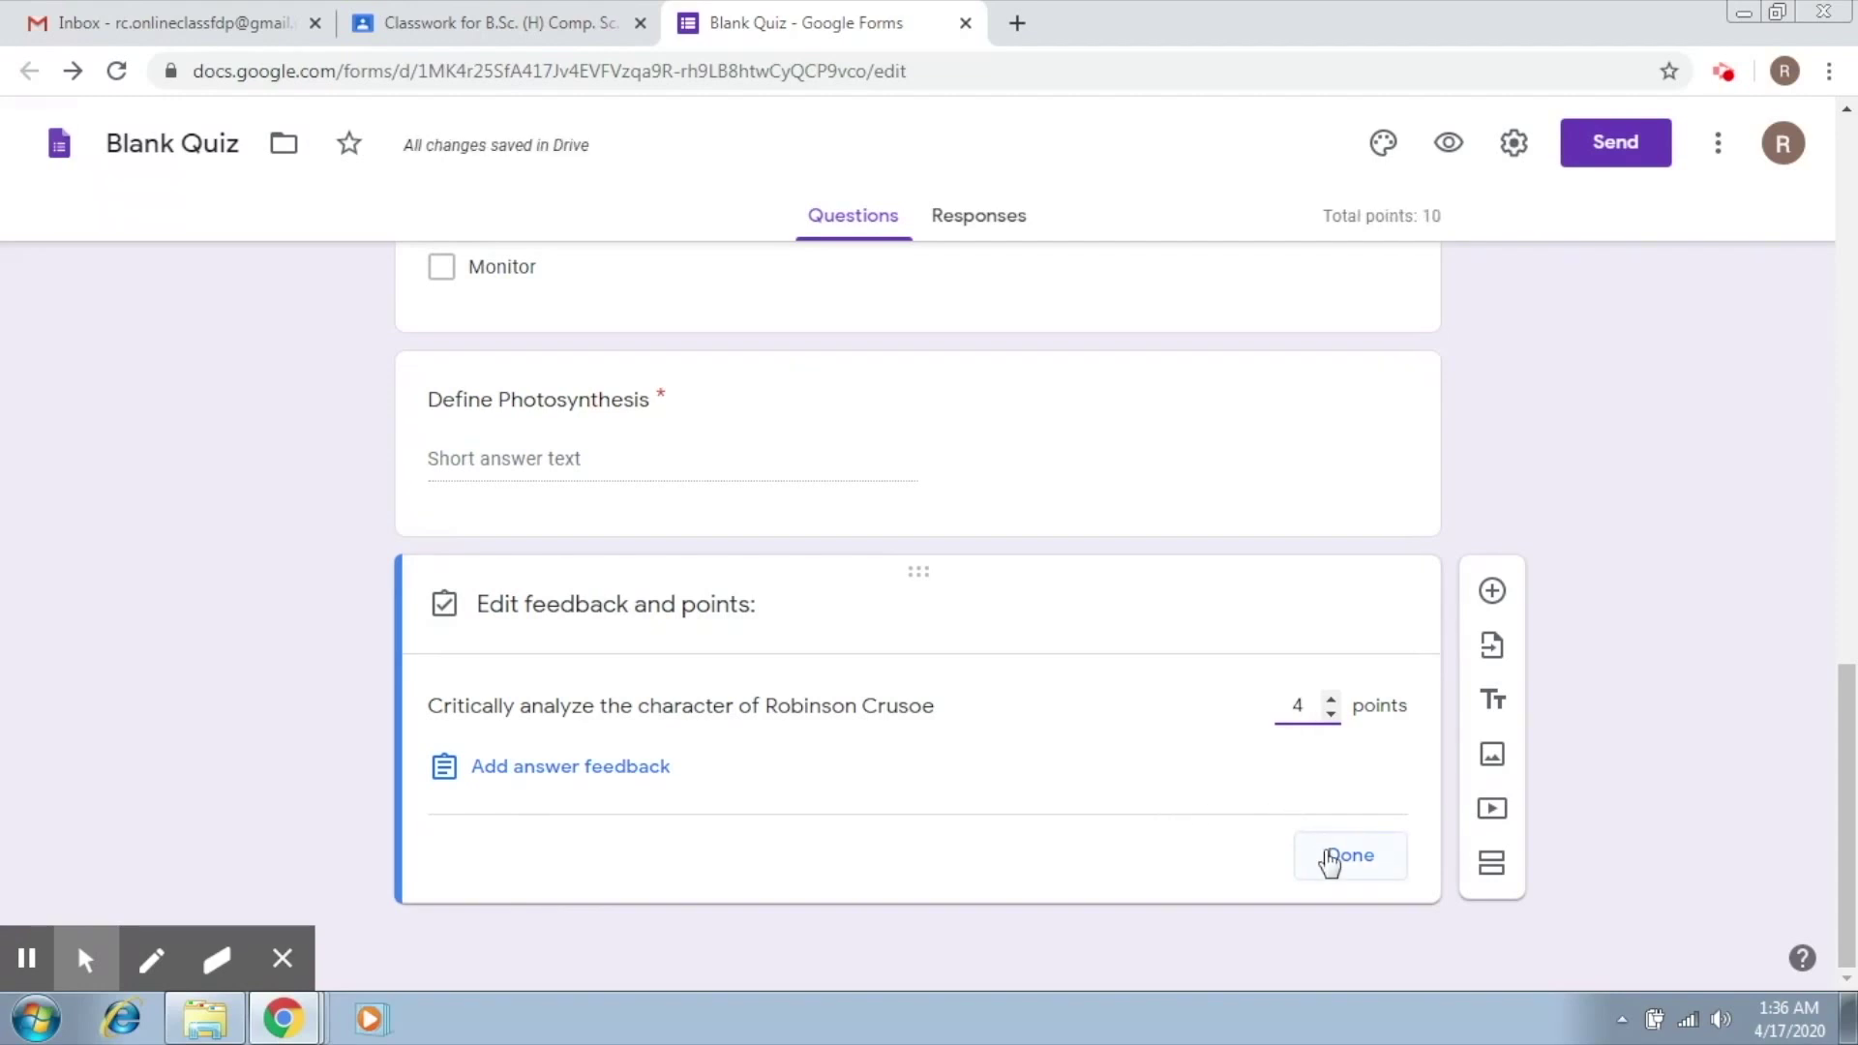
click(563, 779)
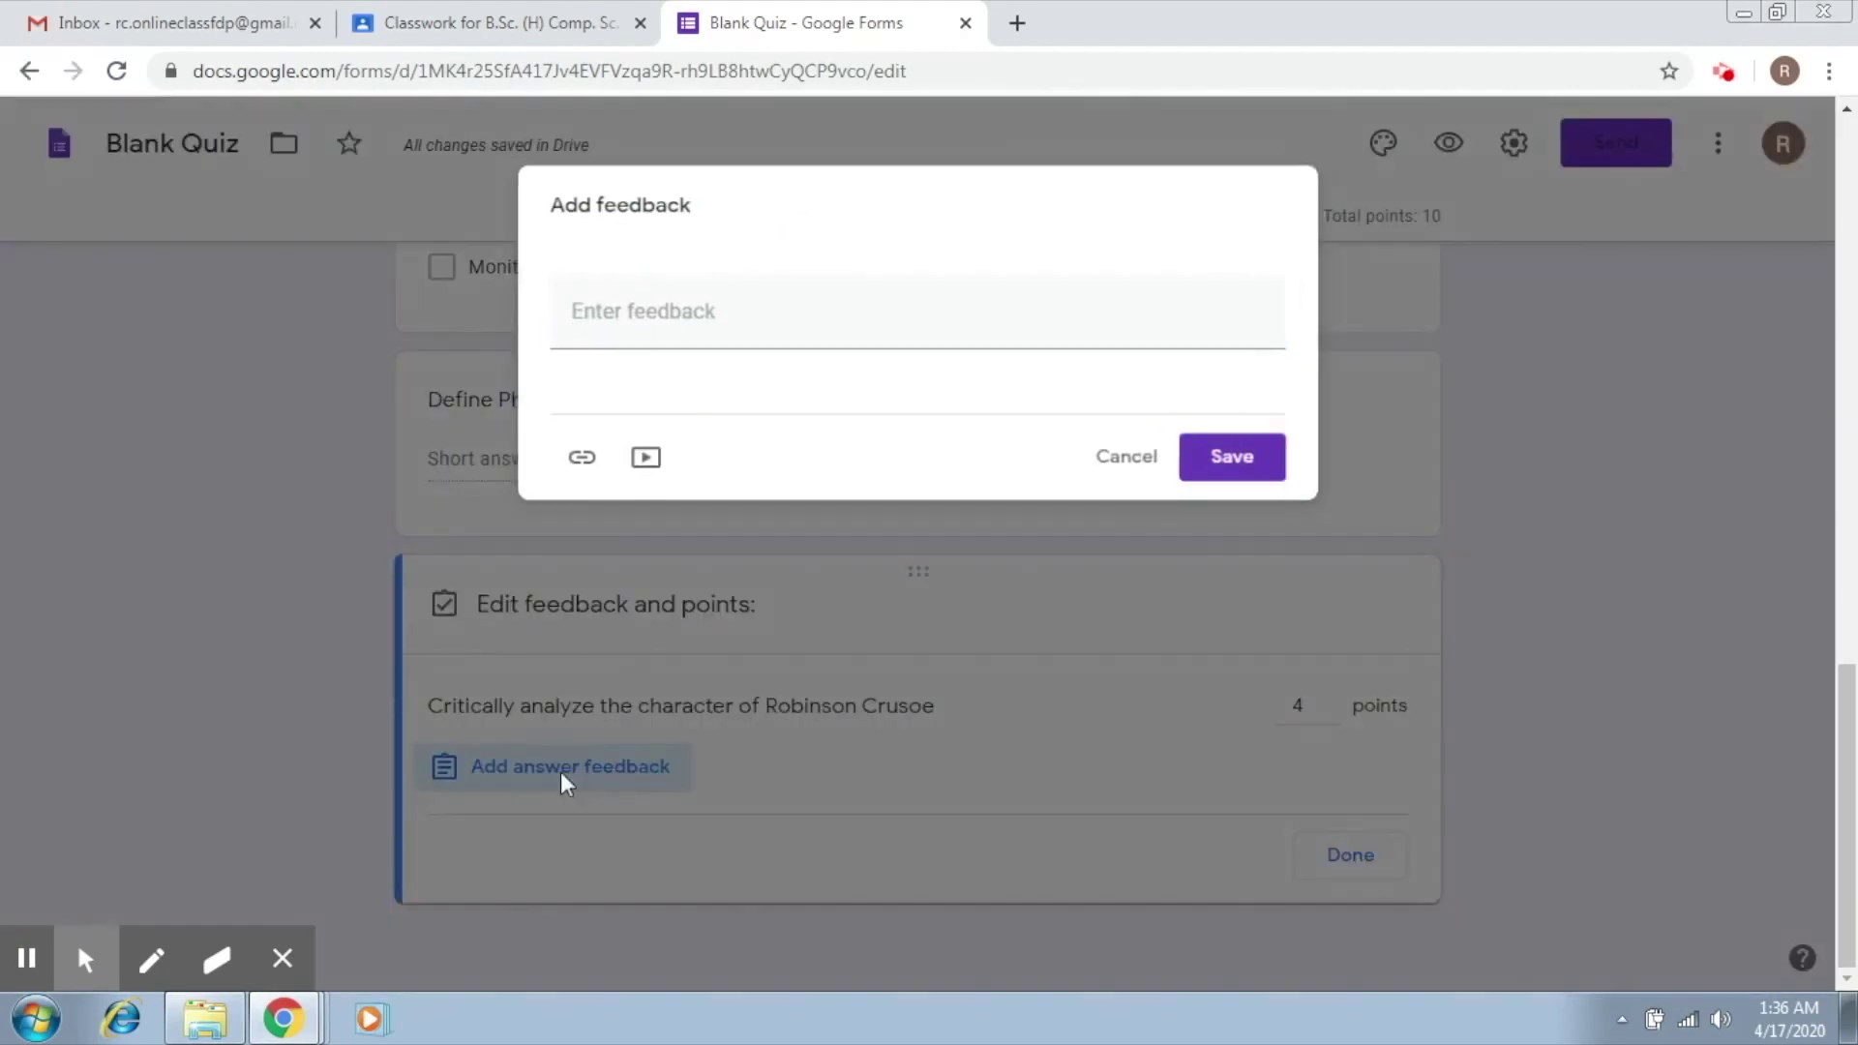
click(1132, 471)
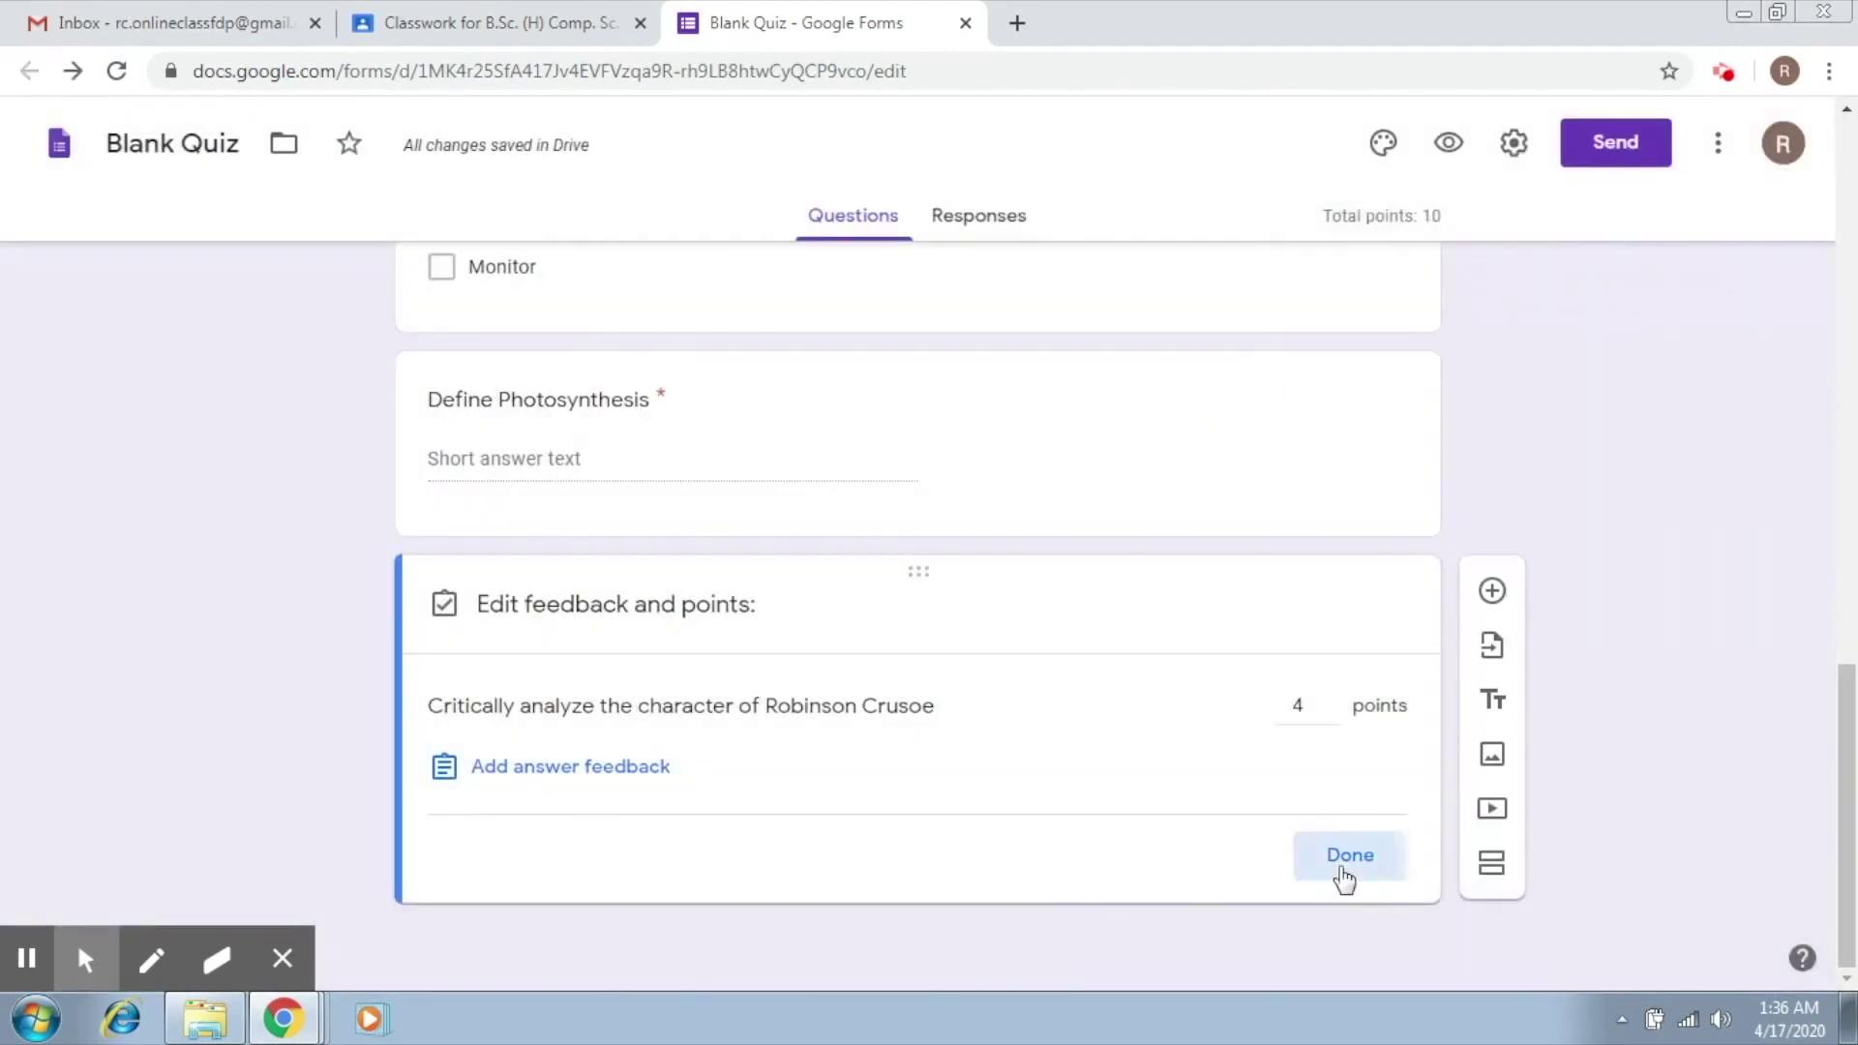
click(1341, 875)
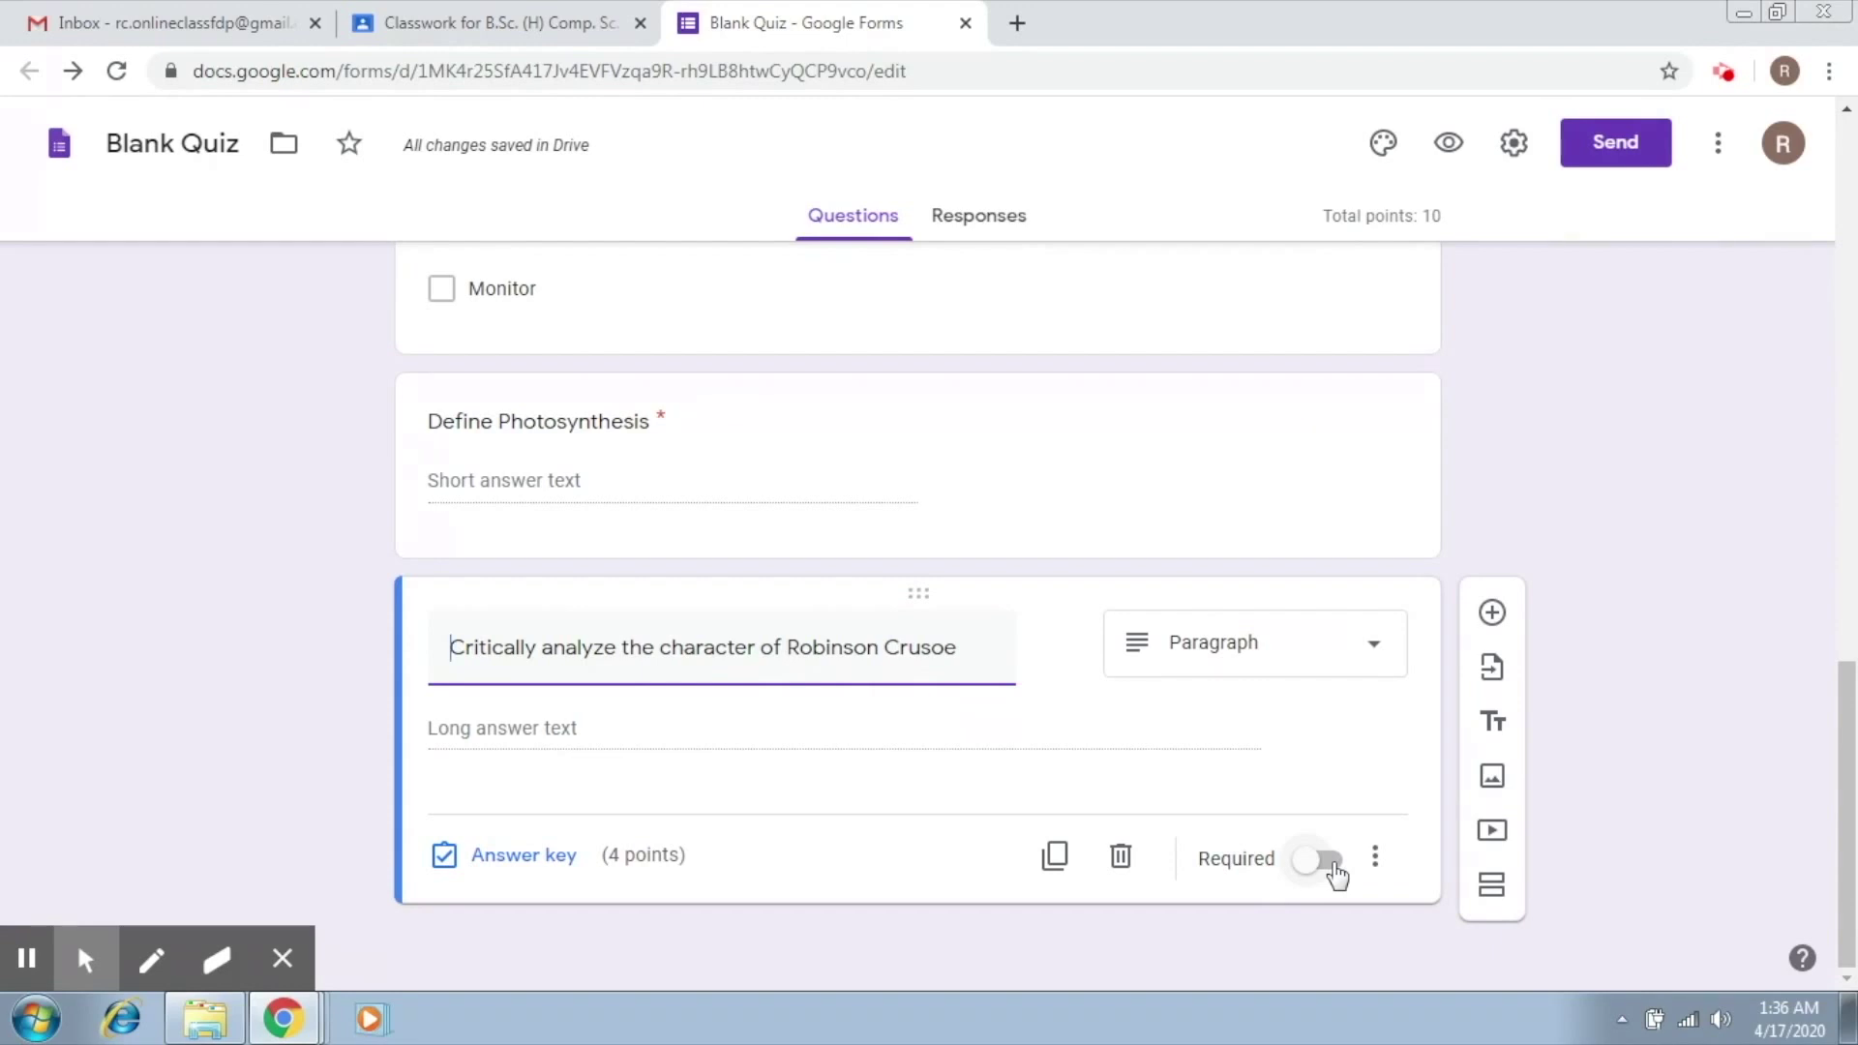
Switch on Required for the Robinson Crusoe paragraph question.
click(1325, 861)
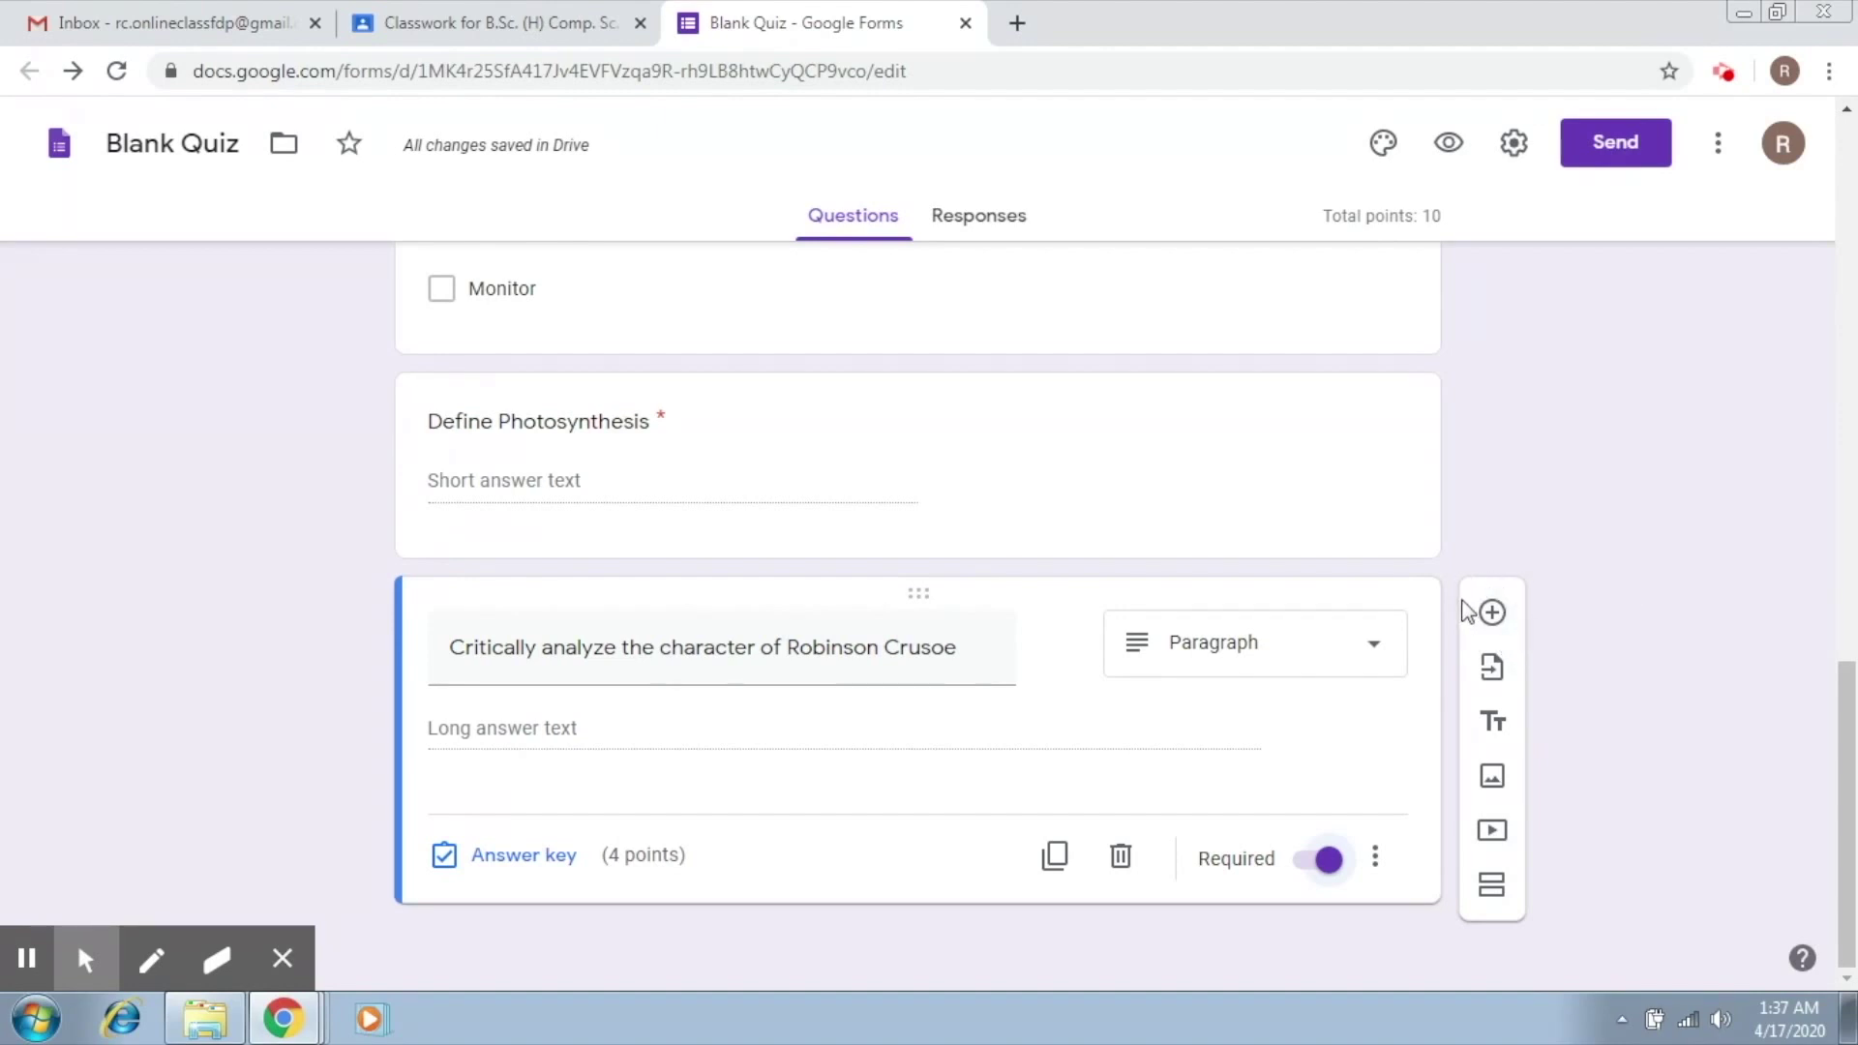
click(1491, 671)
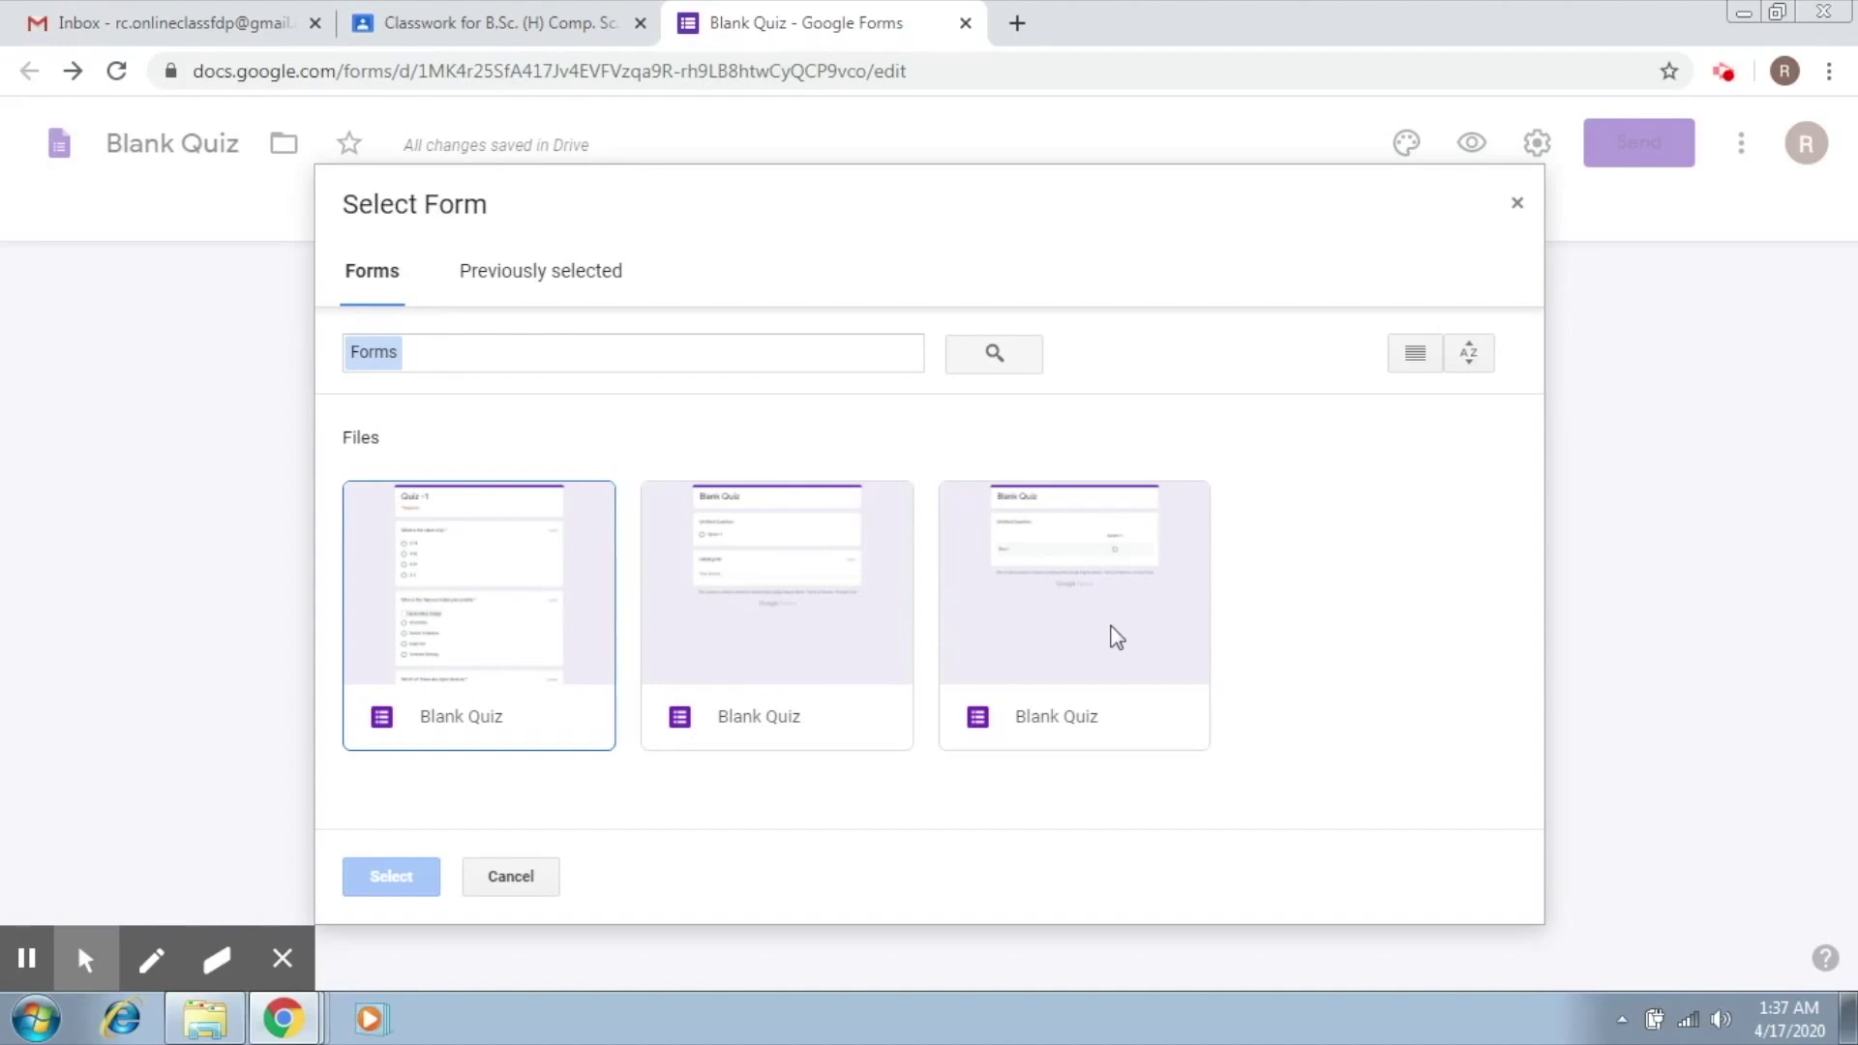
click(1516, 203)
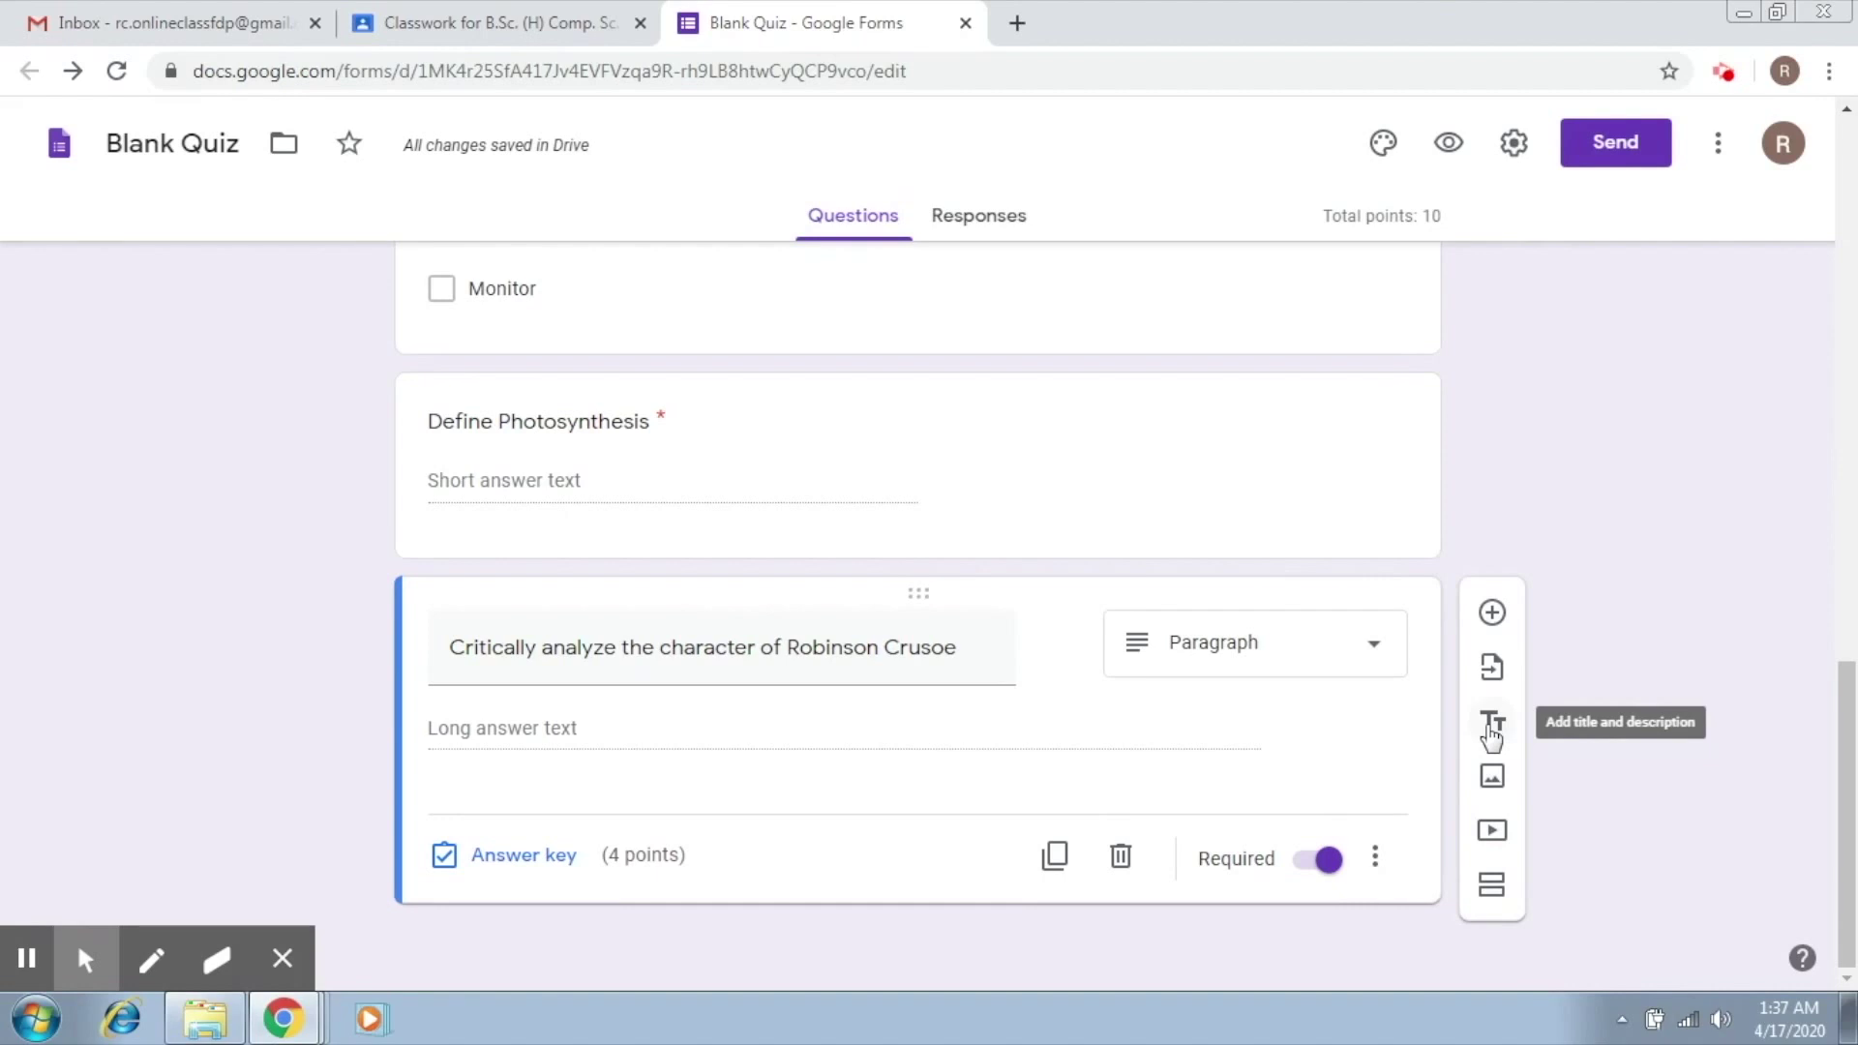
Add a new section after the last question, titled 'Logical Reasoning'.
click(1491, 727)
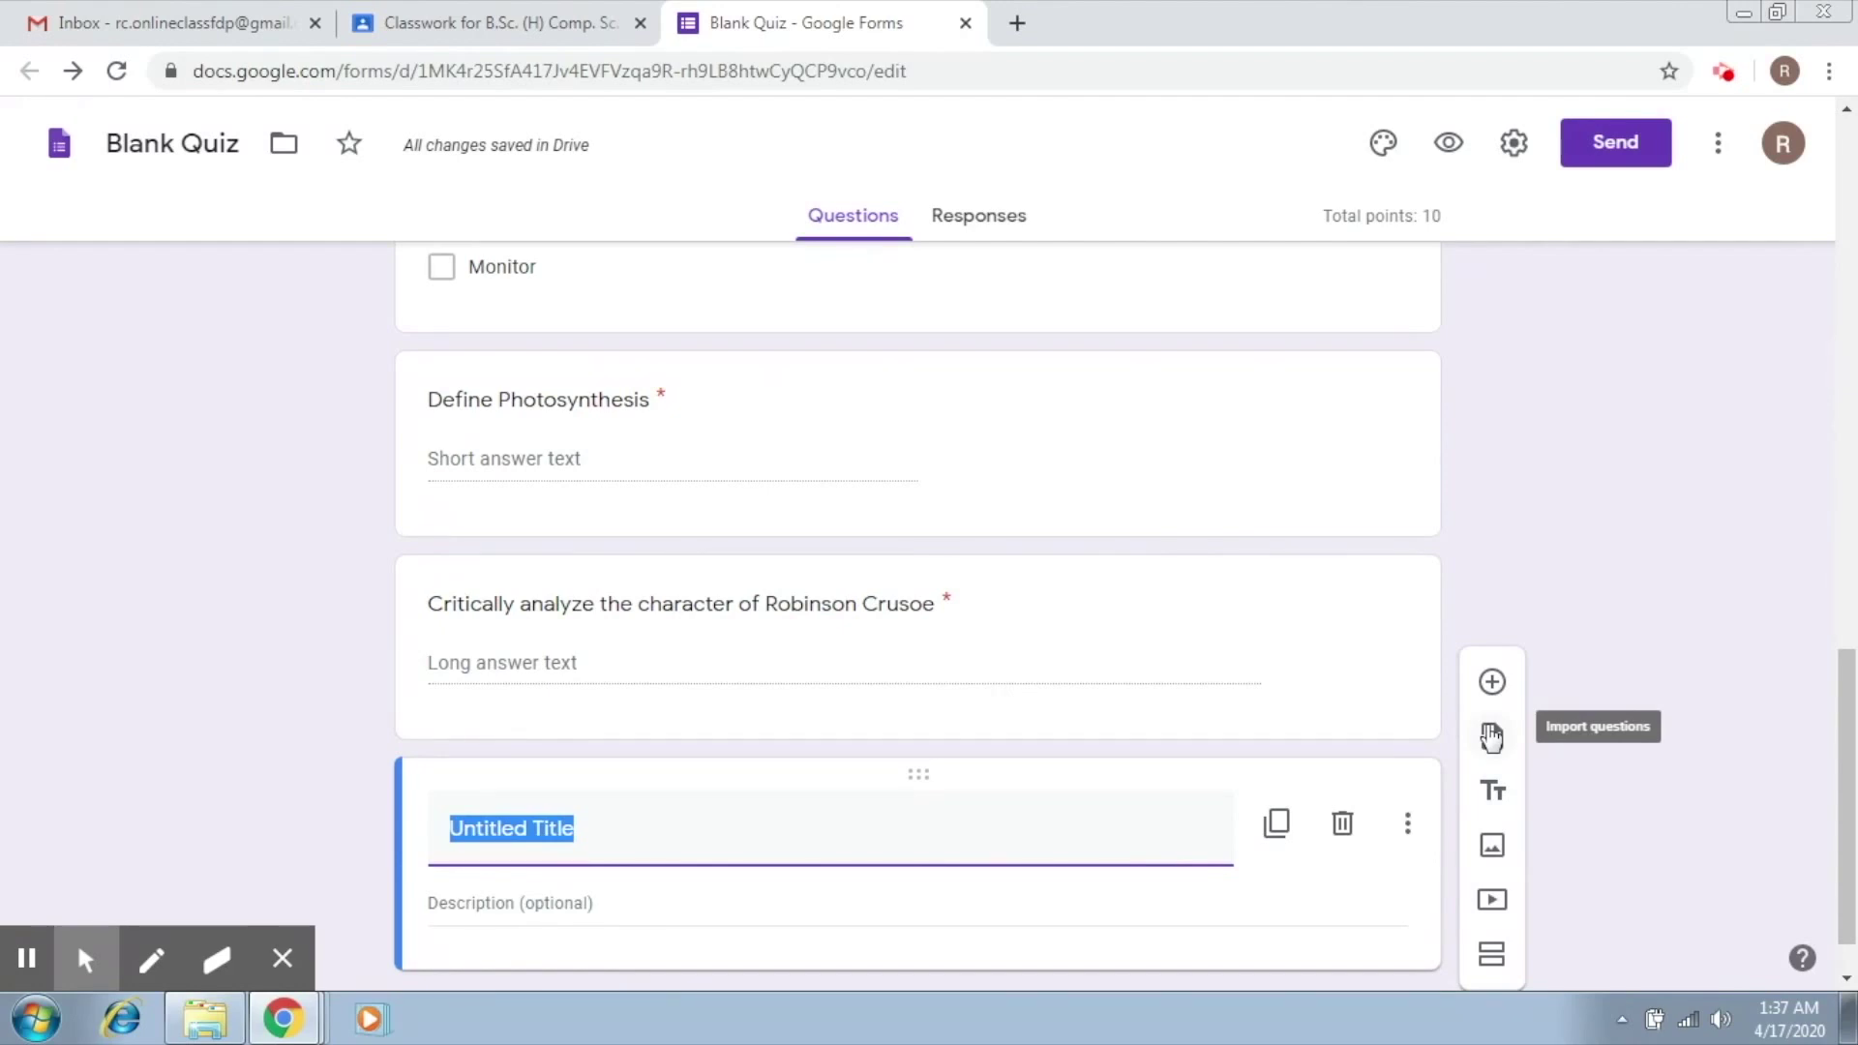
text(Logi)
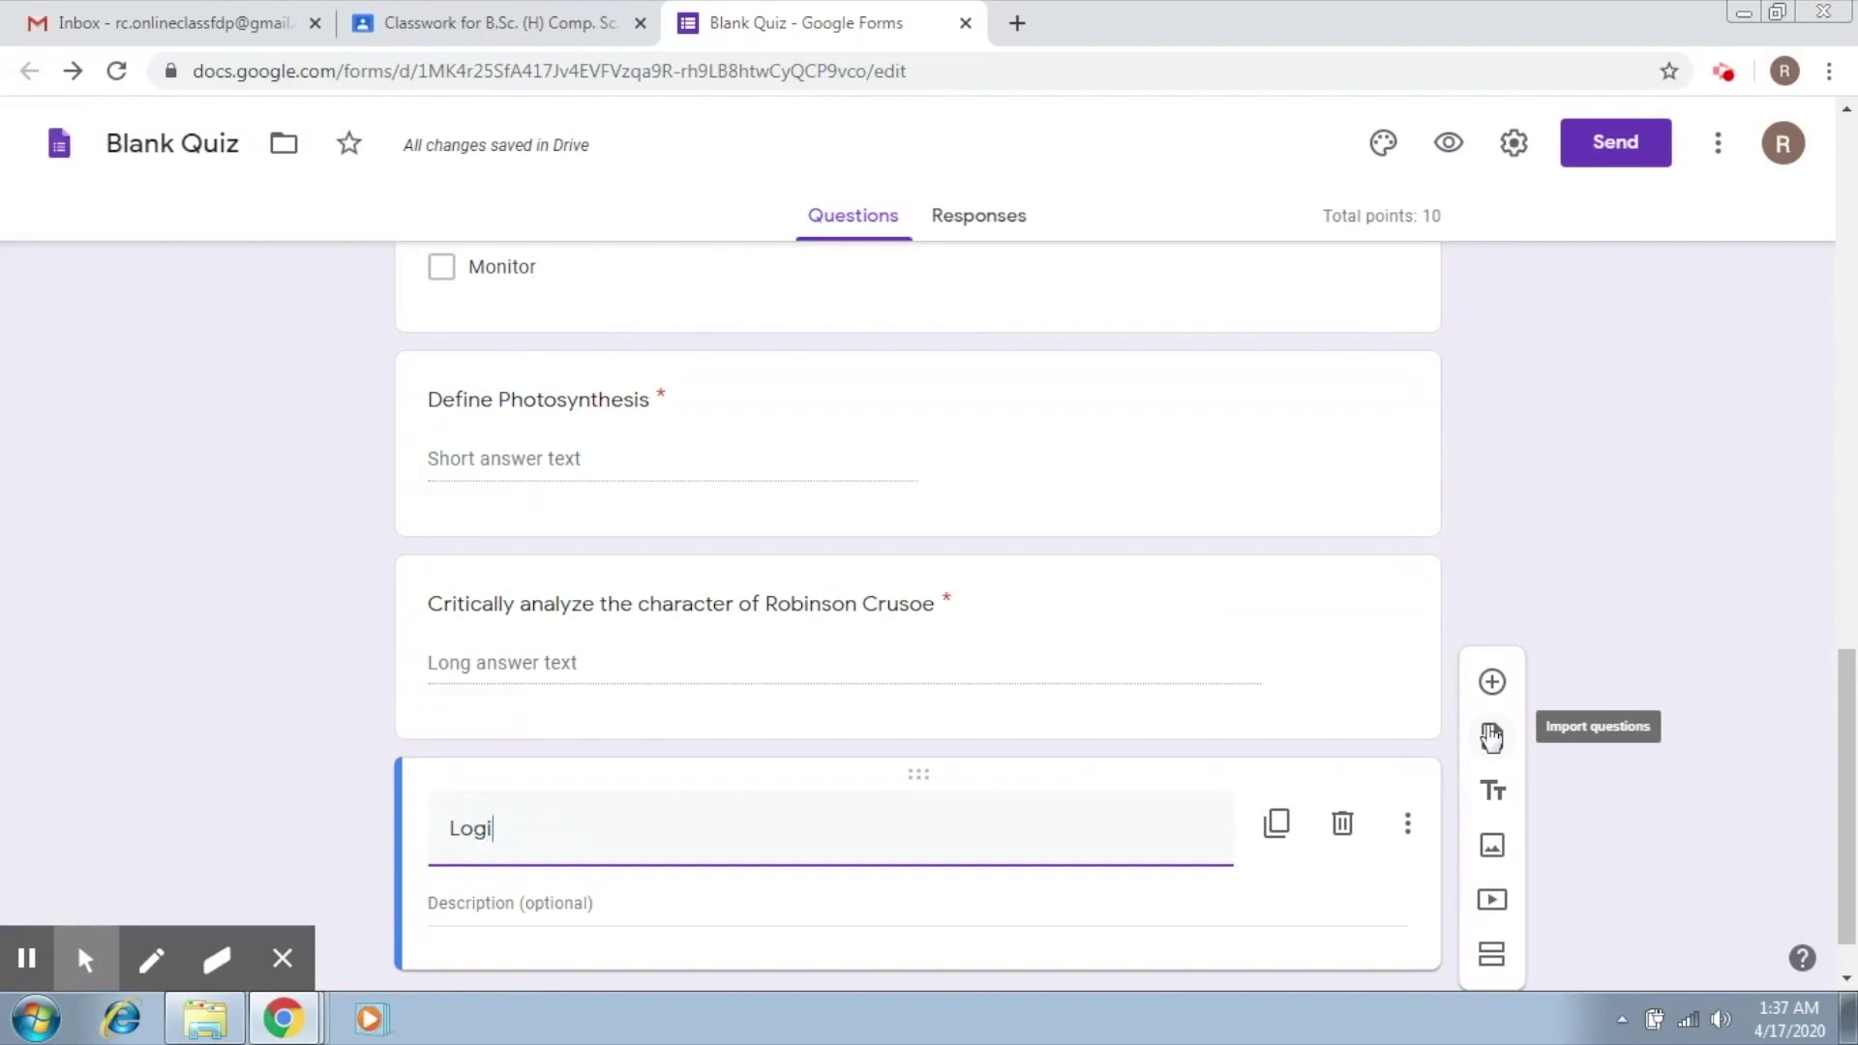
text(cal Reasonom)
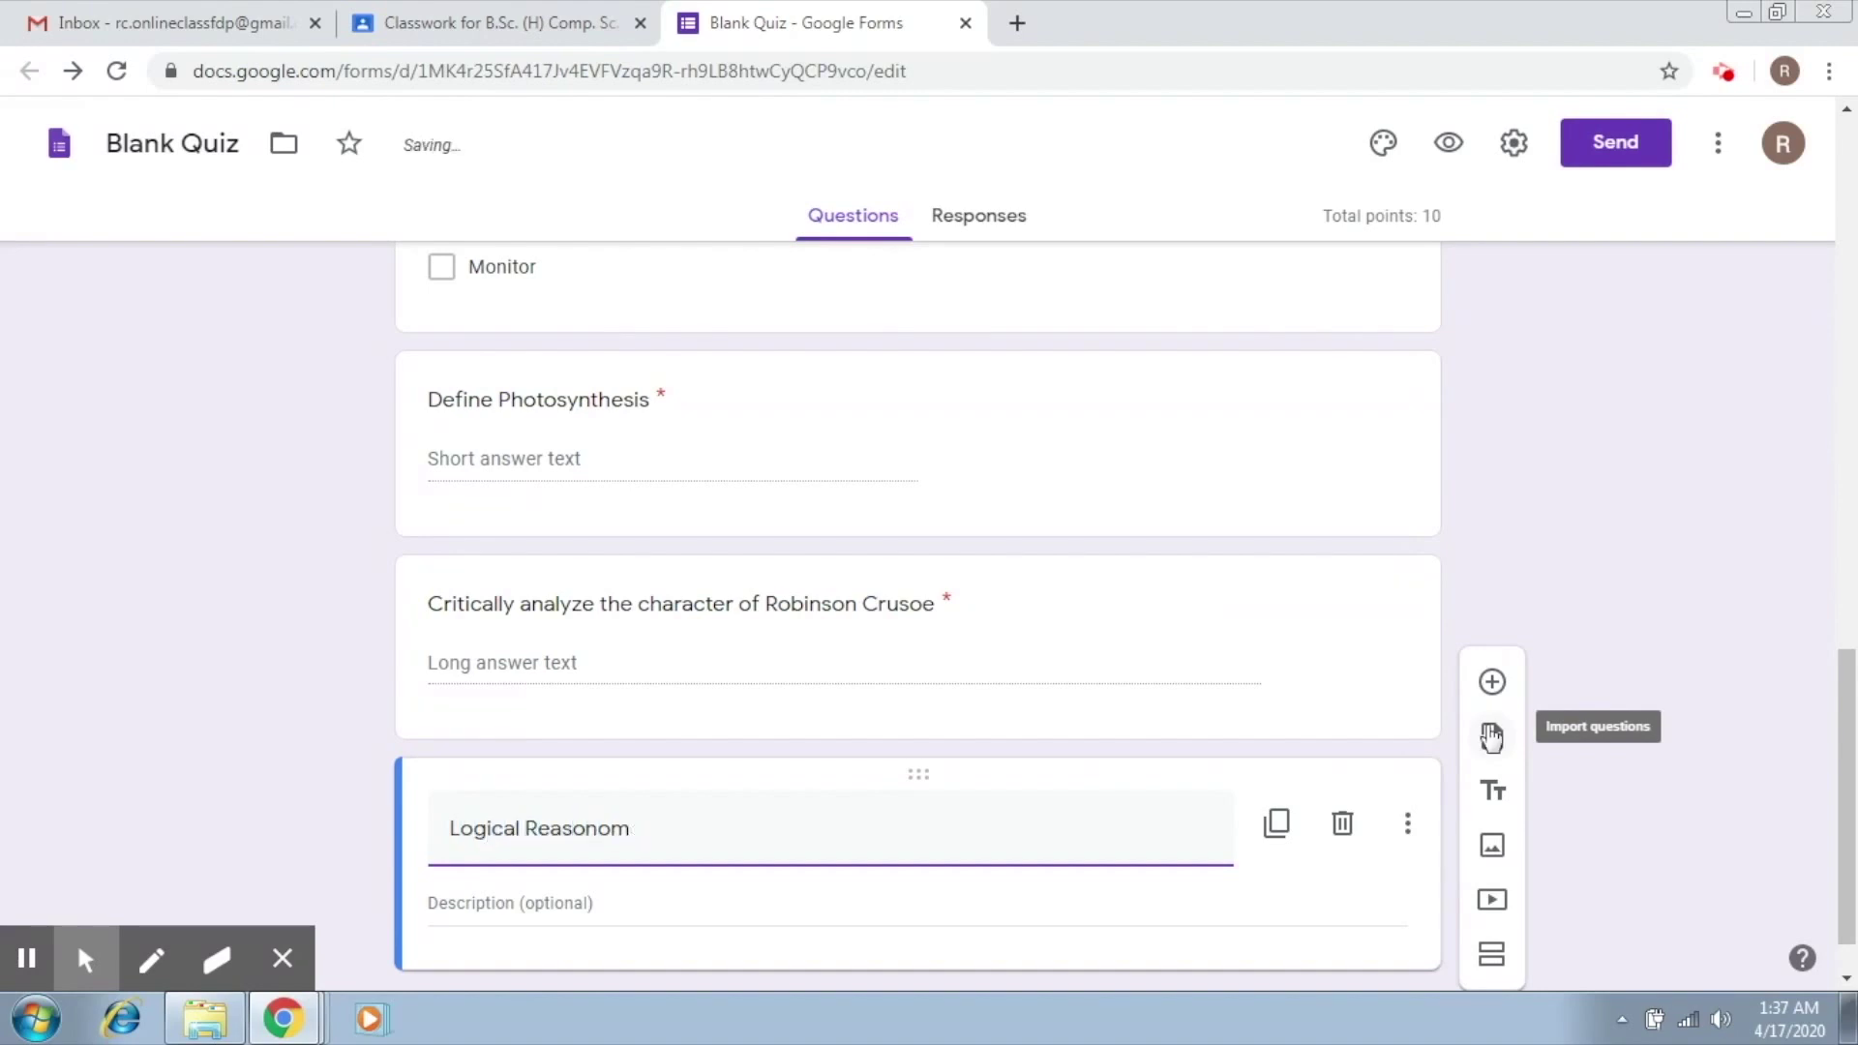
key(BackSpace)
key(BackSpace)
text(ing)
click(1742, 782)
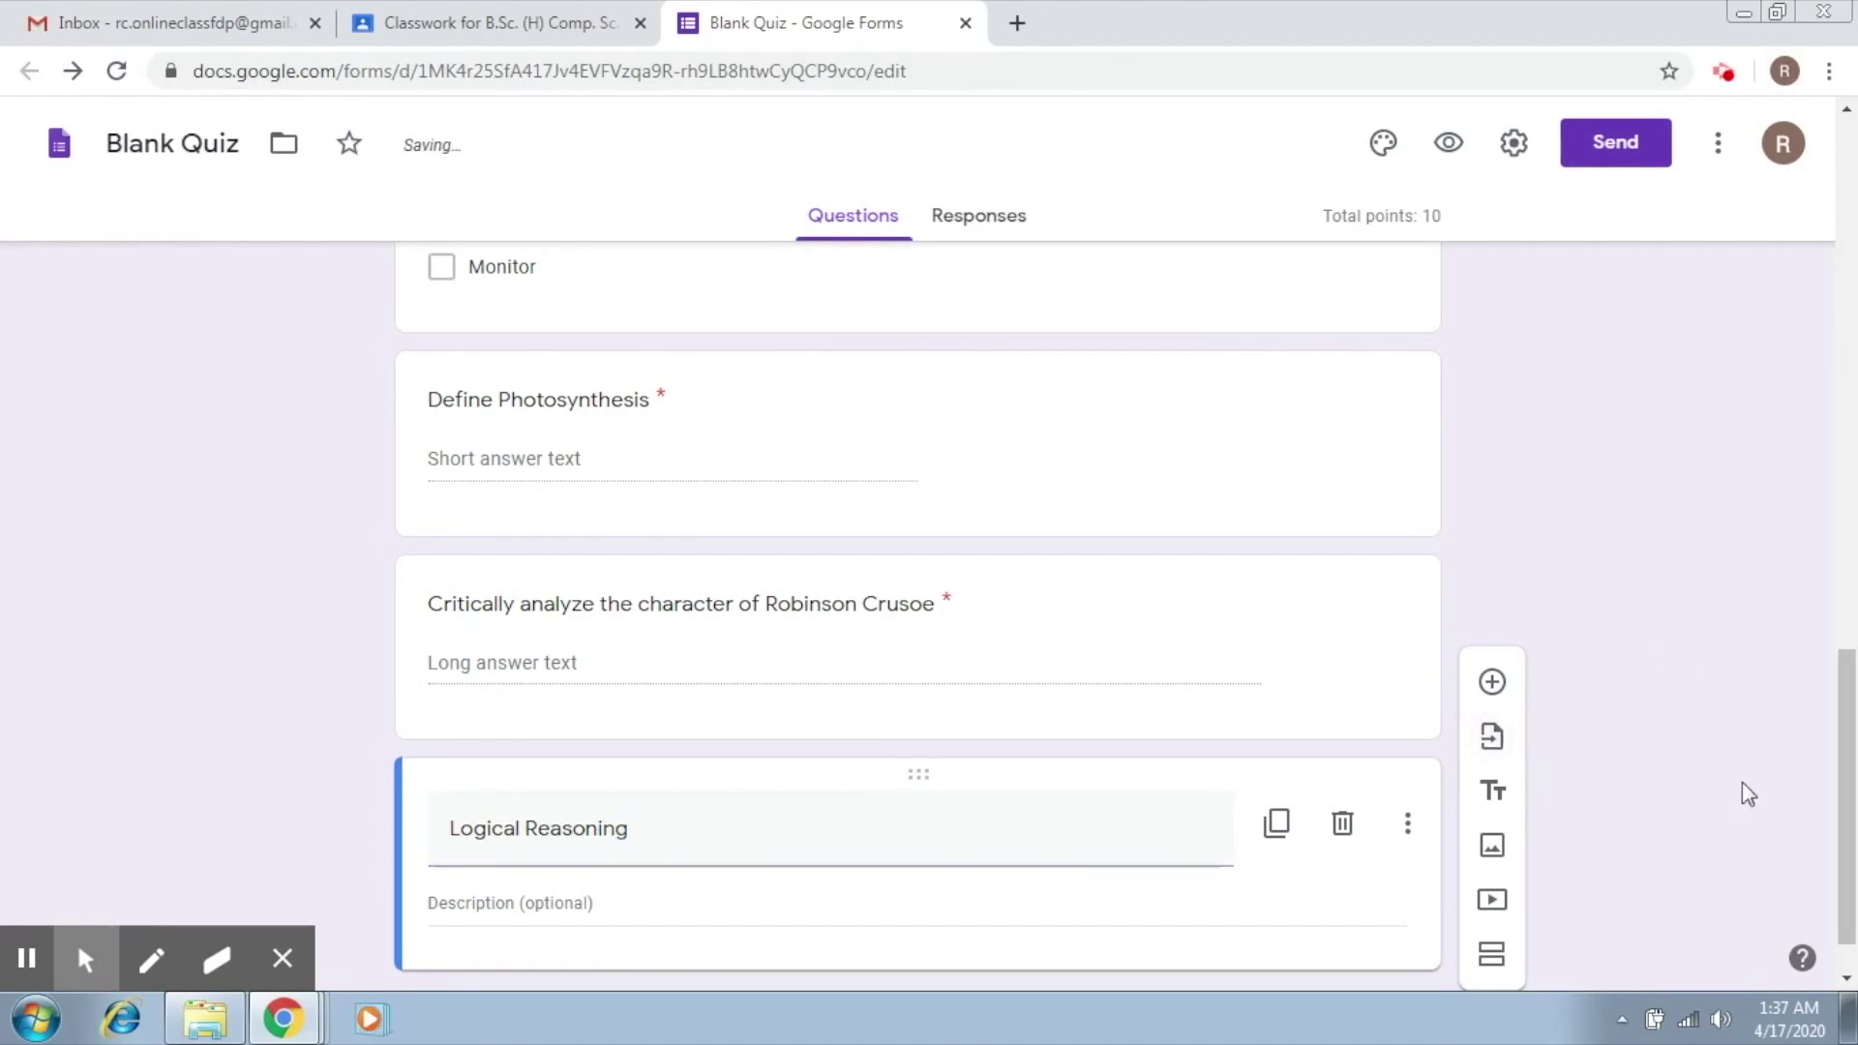
Add a blank multiple-choice question under the Logical Reasoning section.
scroll(1740, 736, down, 1)
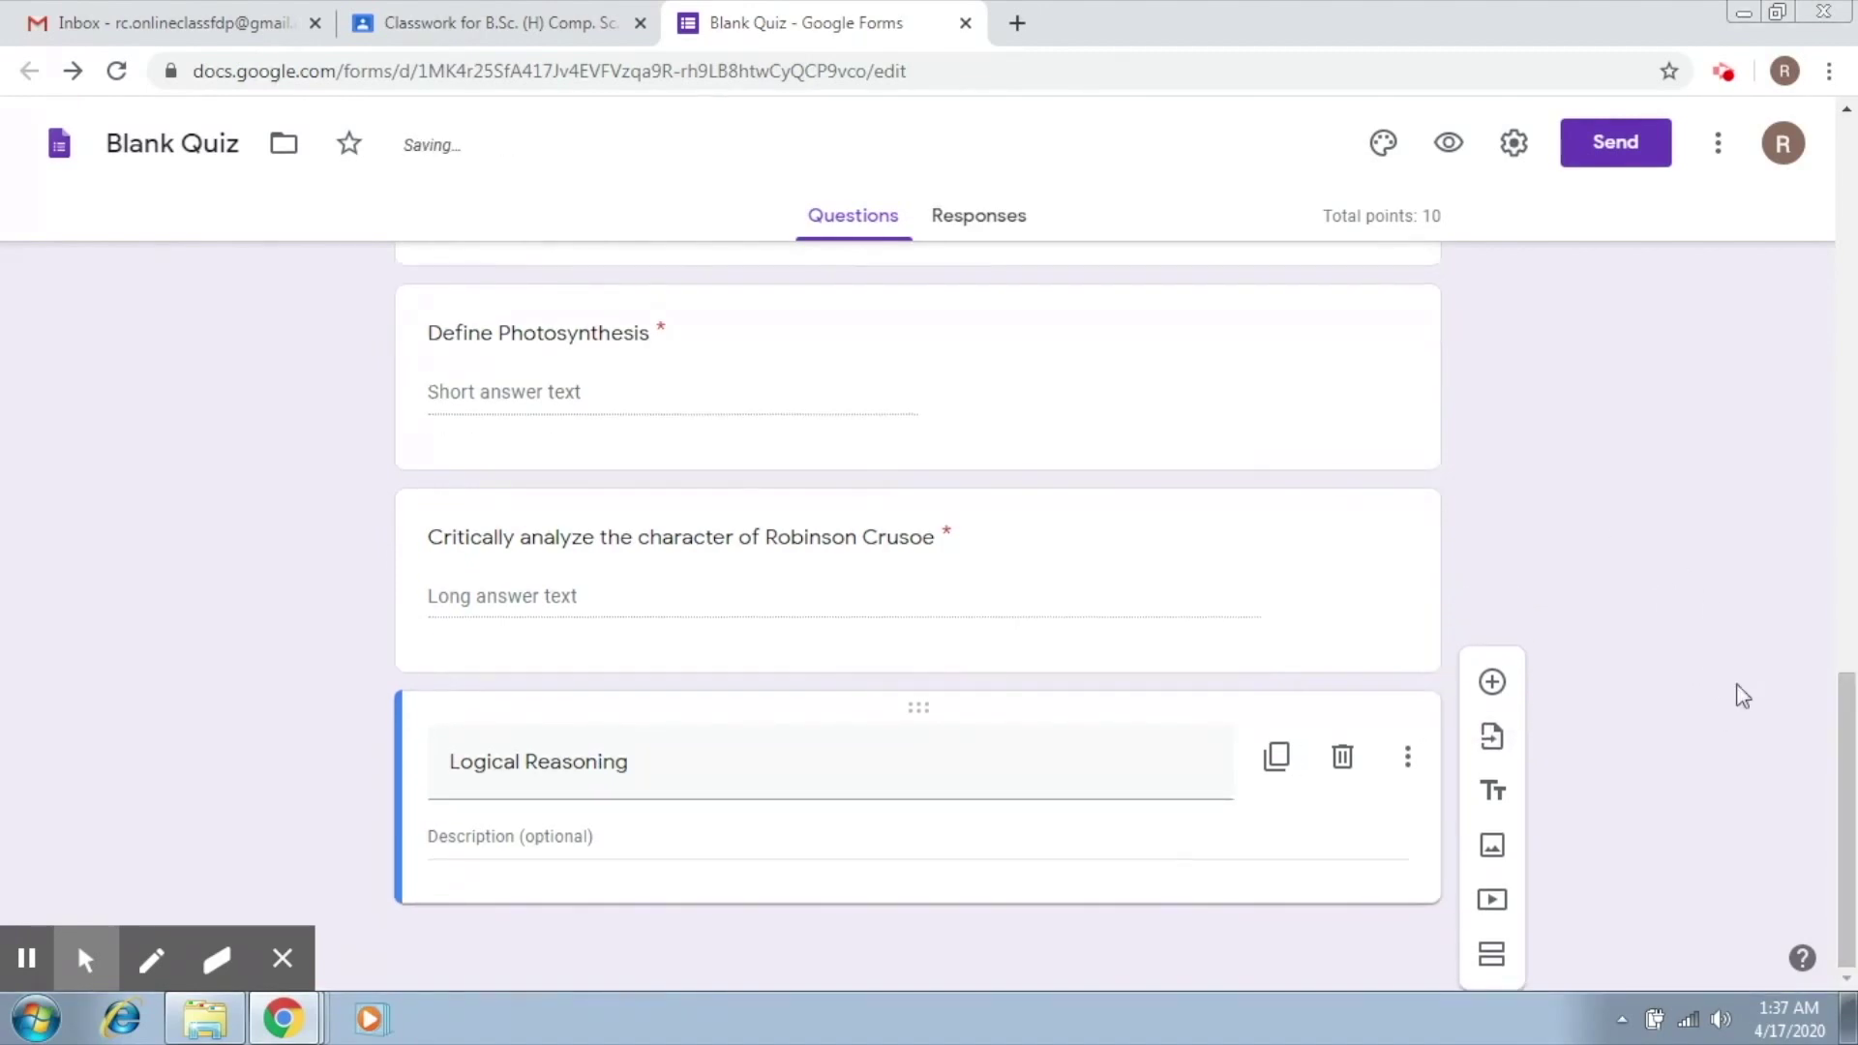
click(1494, 683)
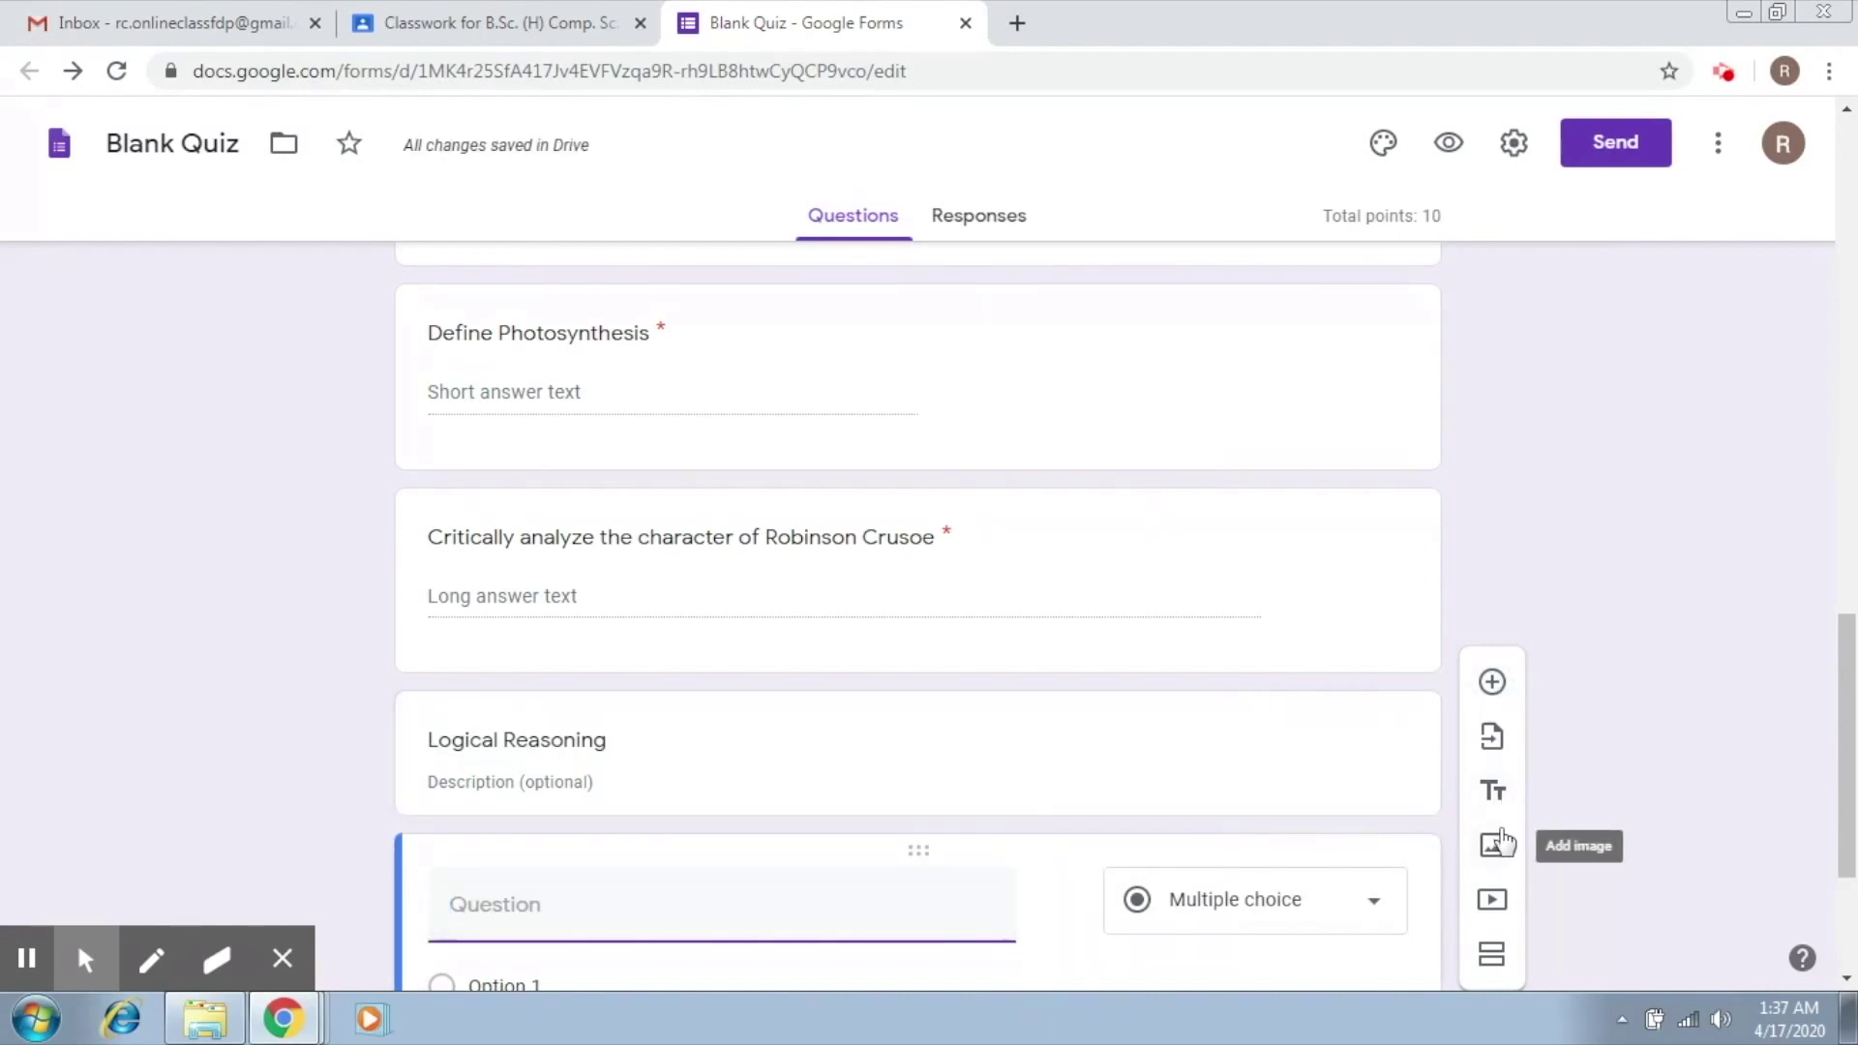
scroll(1498, 842, down, 3)
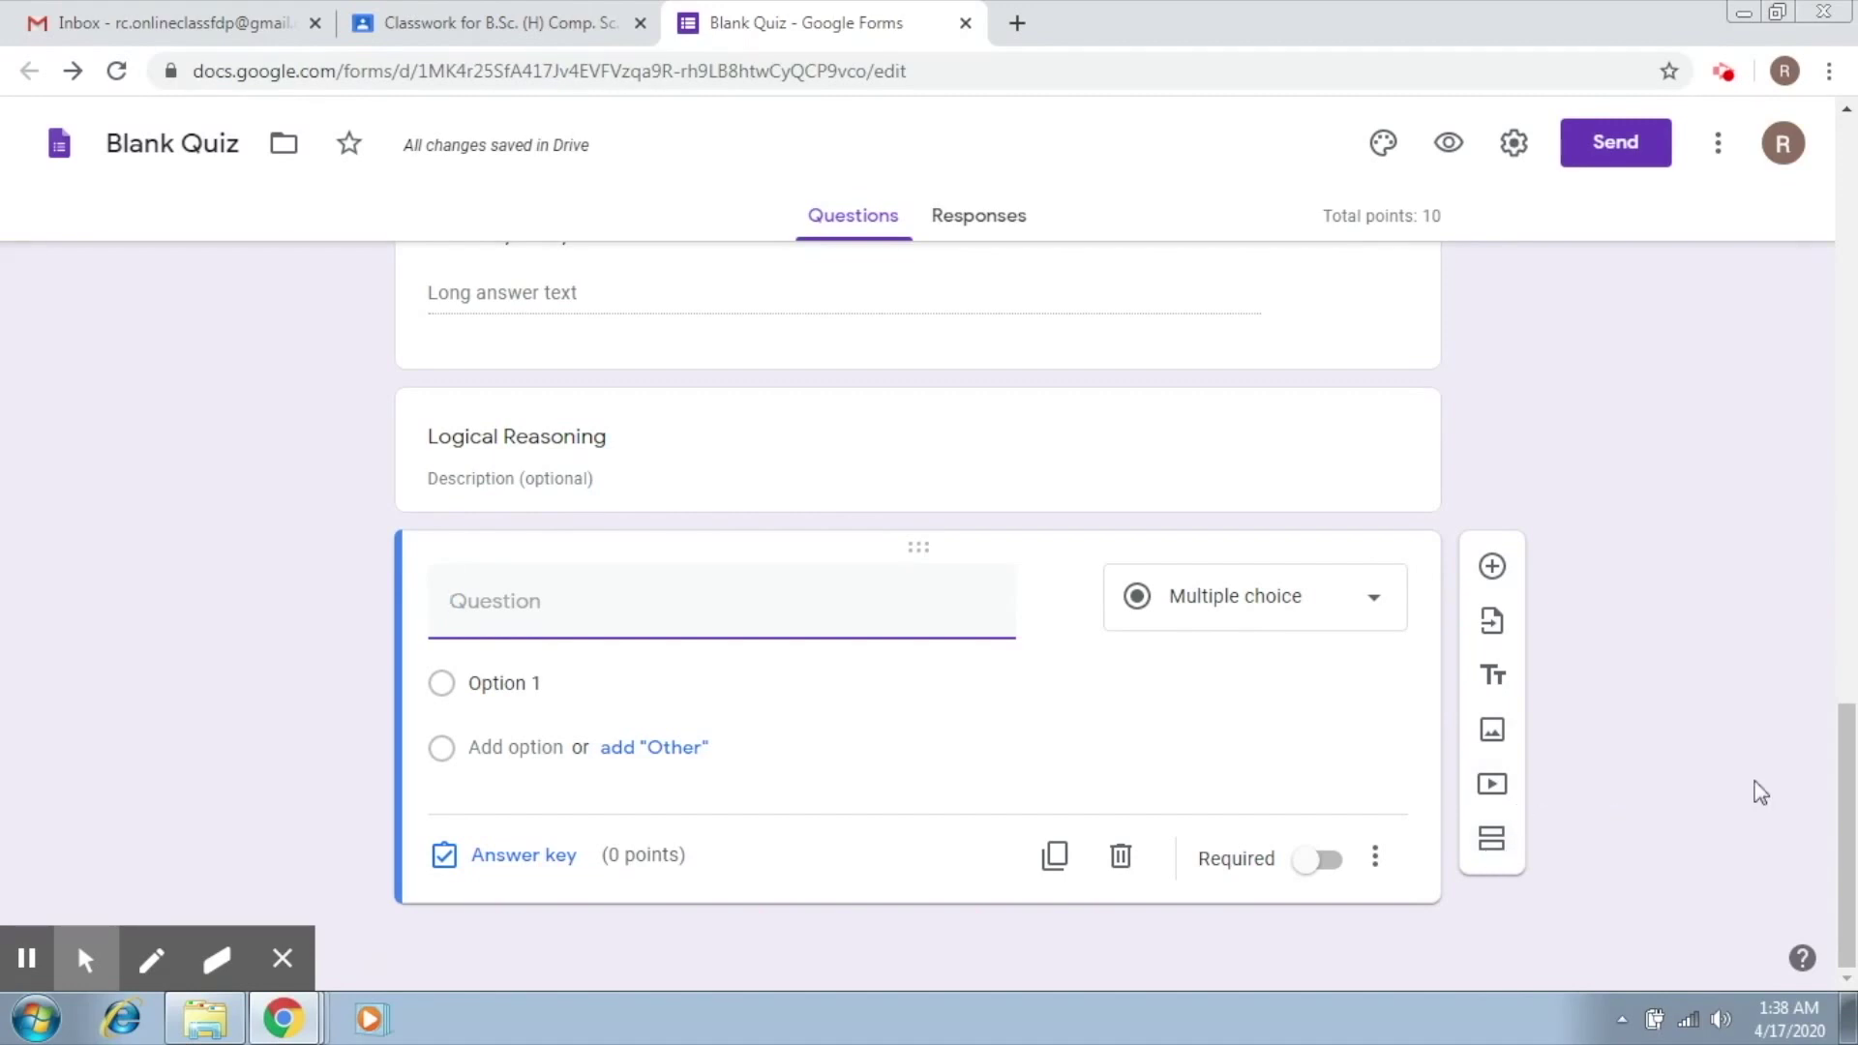
Delete the empty multiple-choice question and the Logical Reasoning section.
click(1117, 851)
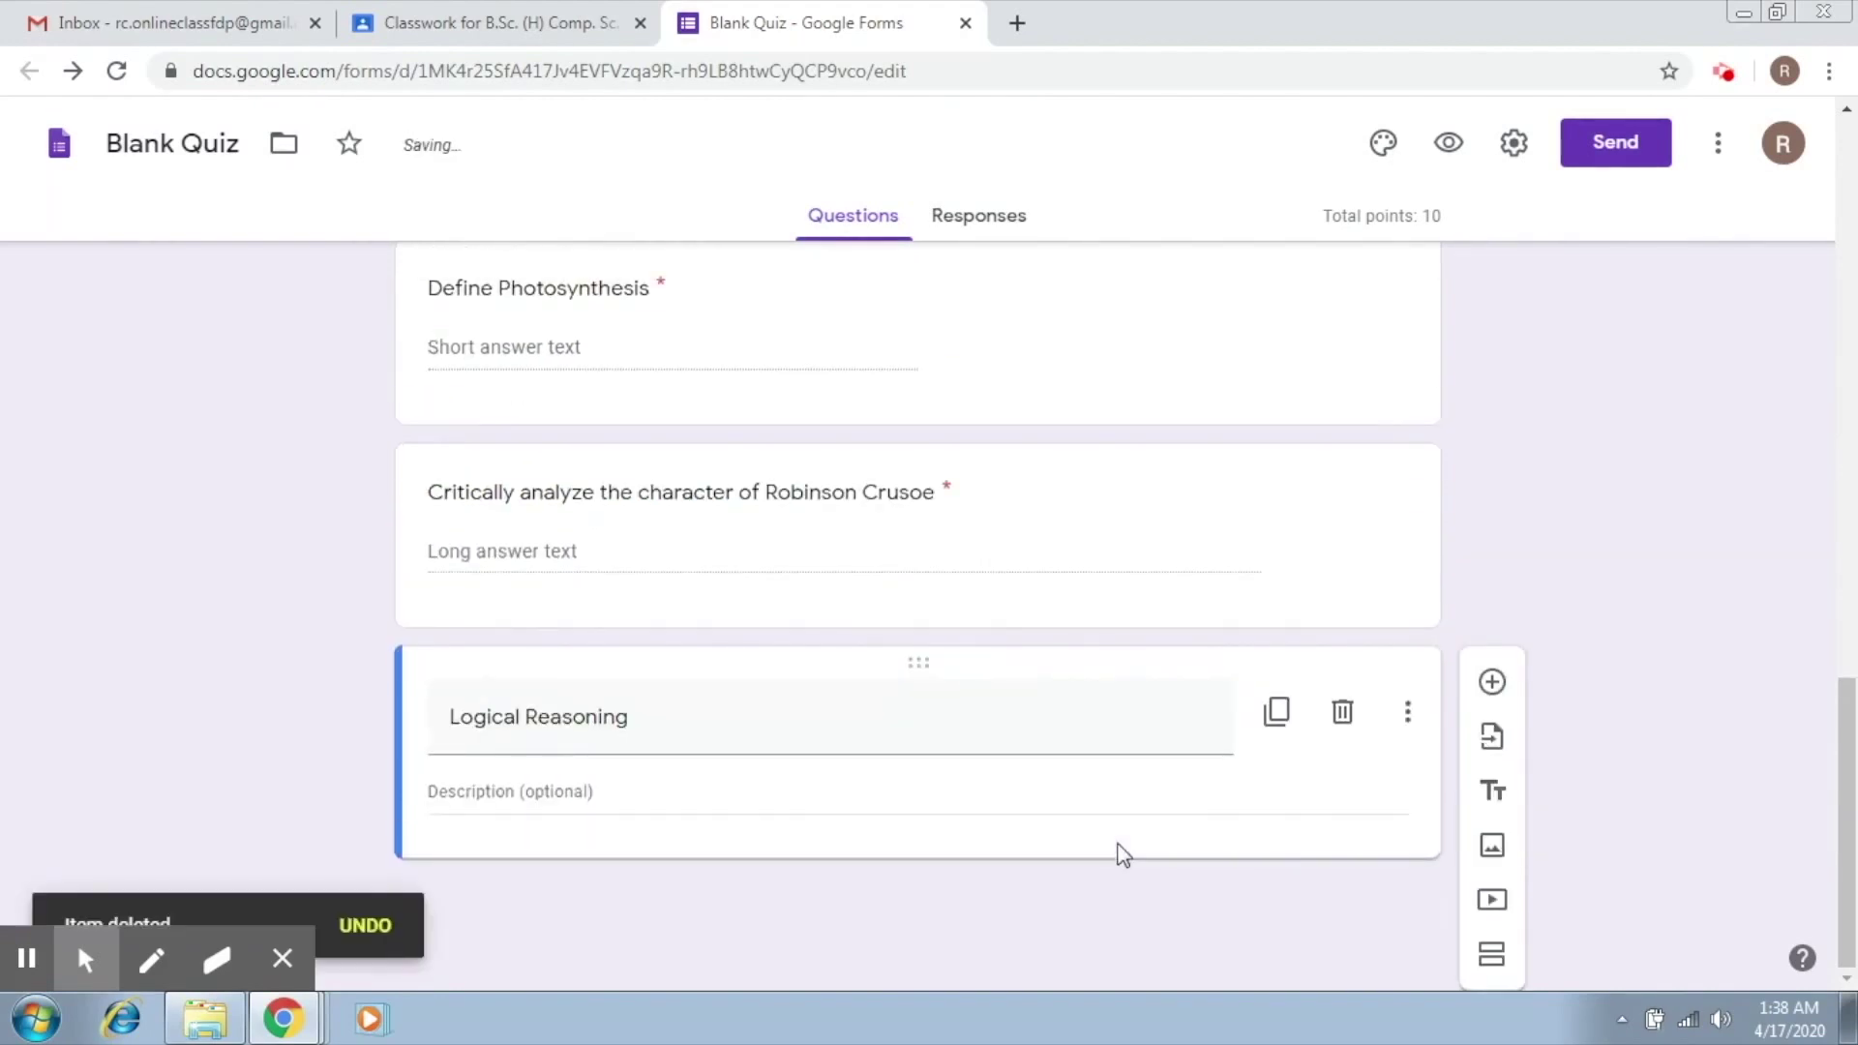
click(1341, 714)
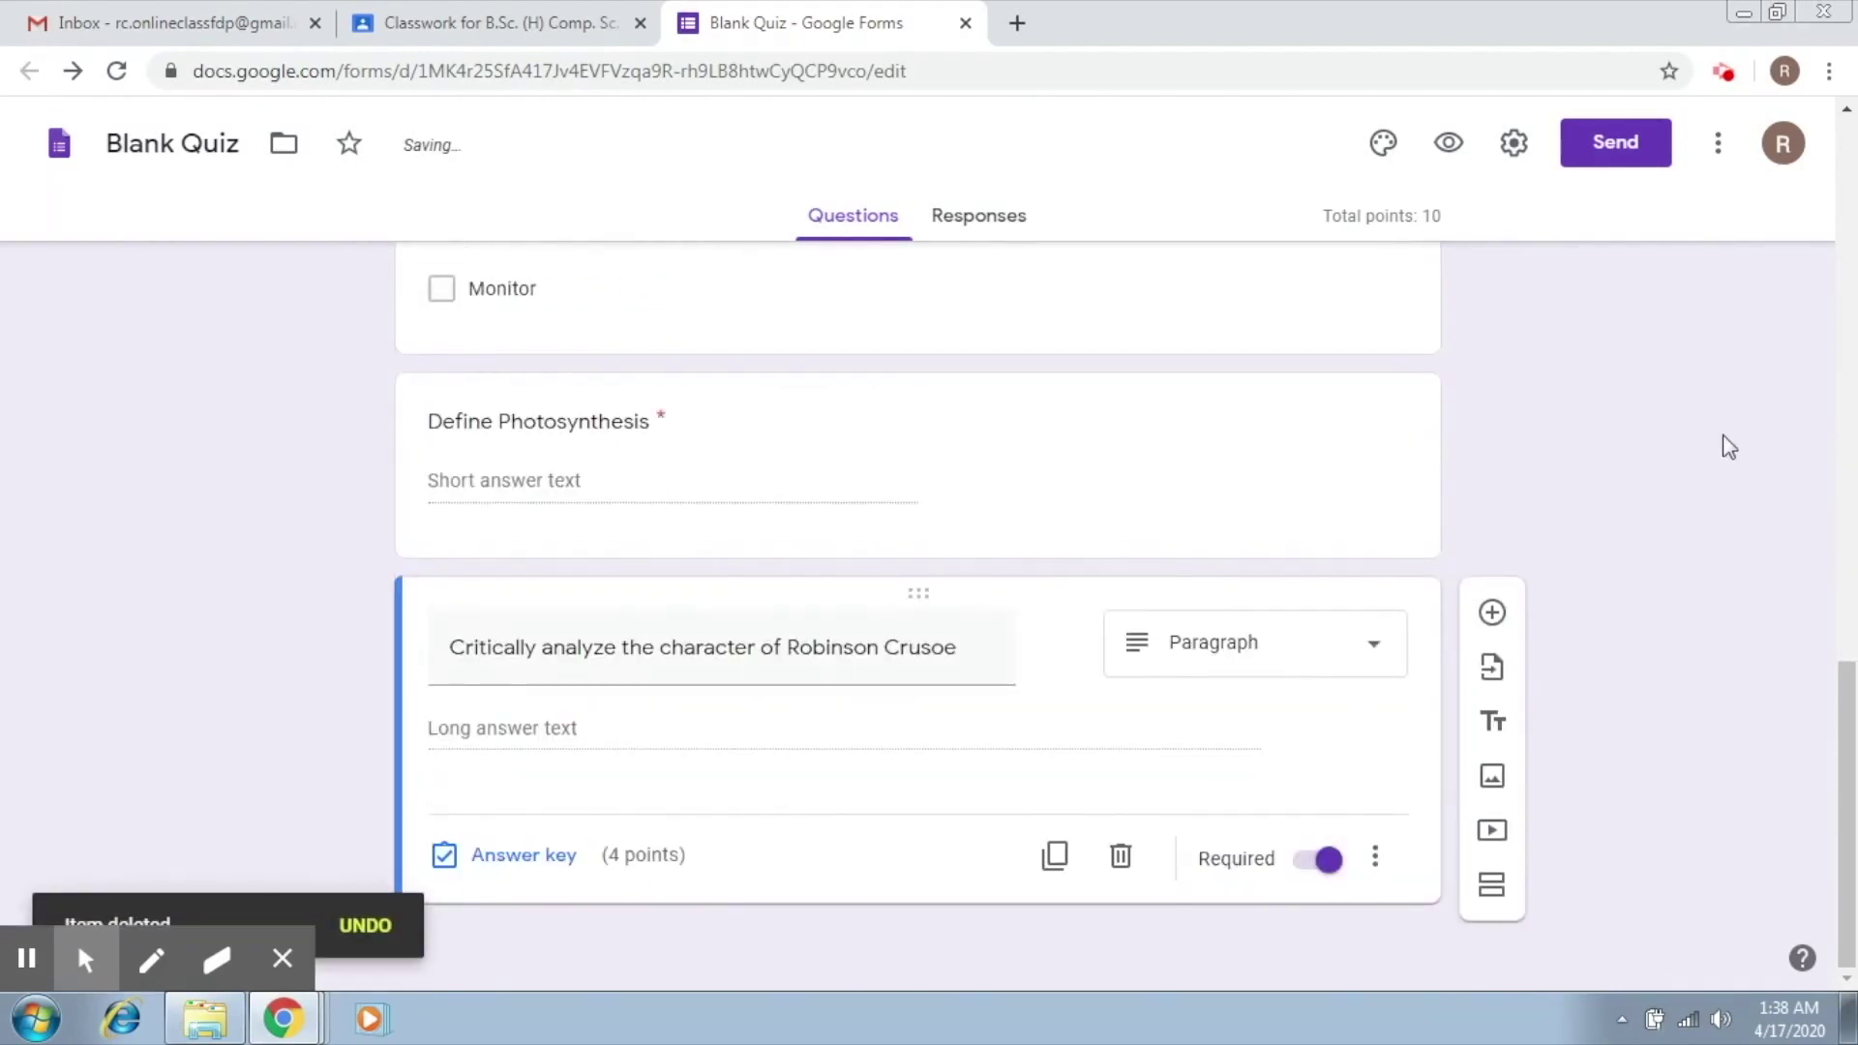
click(1372, 655)
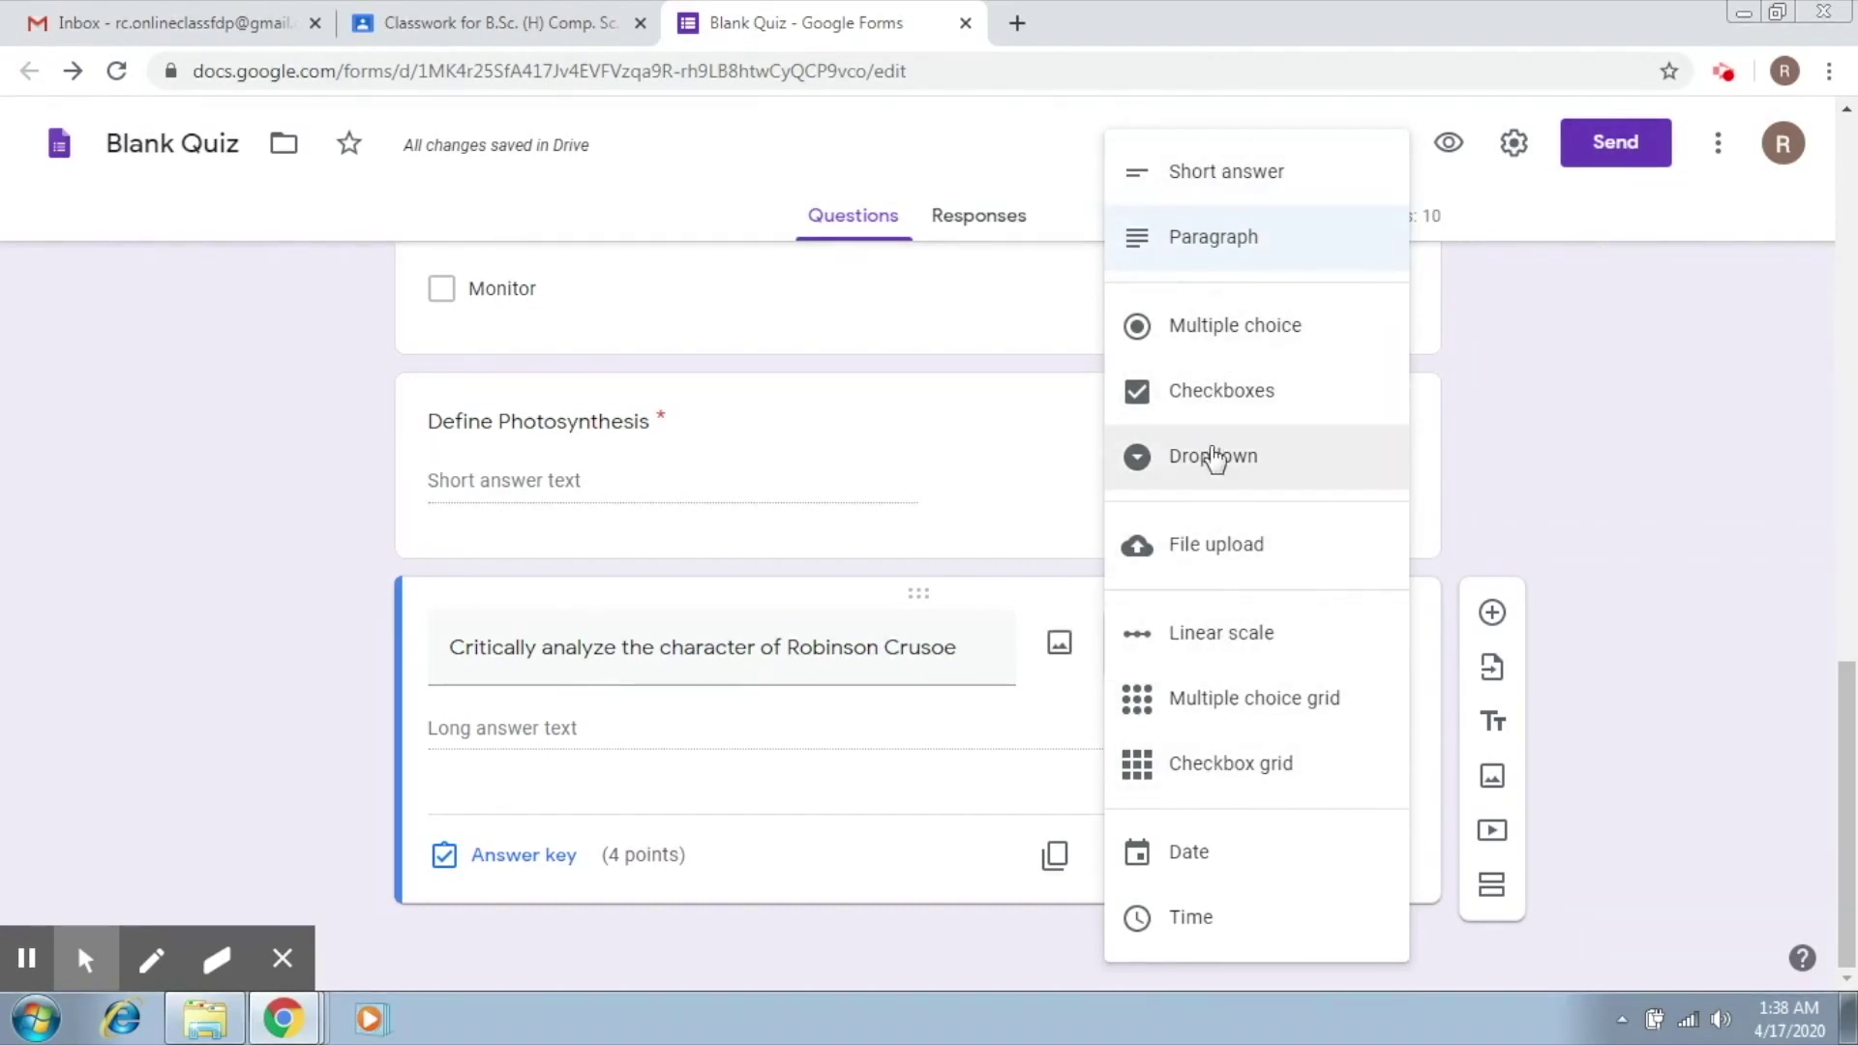
Keep the question type as Paragraph and return to the top of Quiz -1.
click(1630, 538)
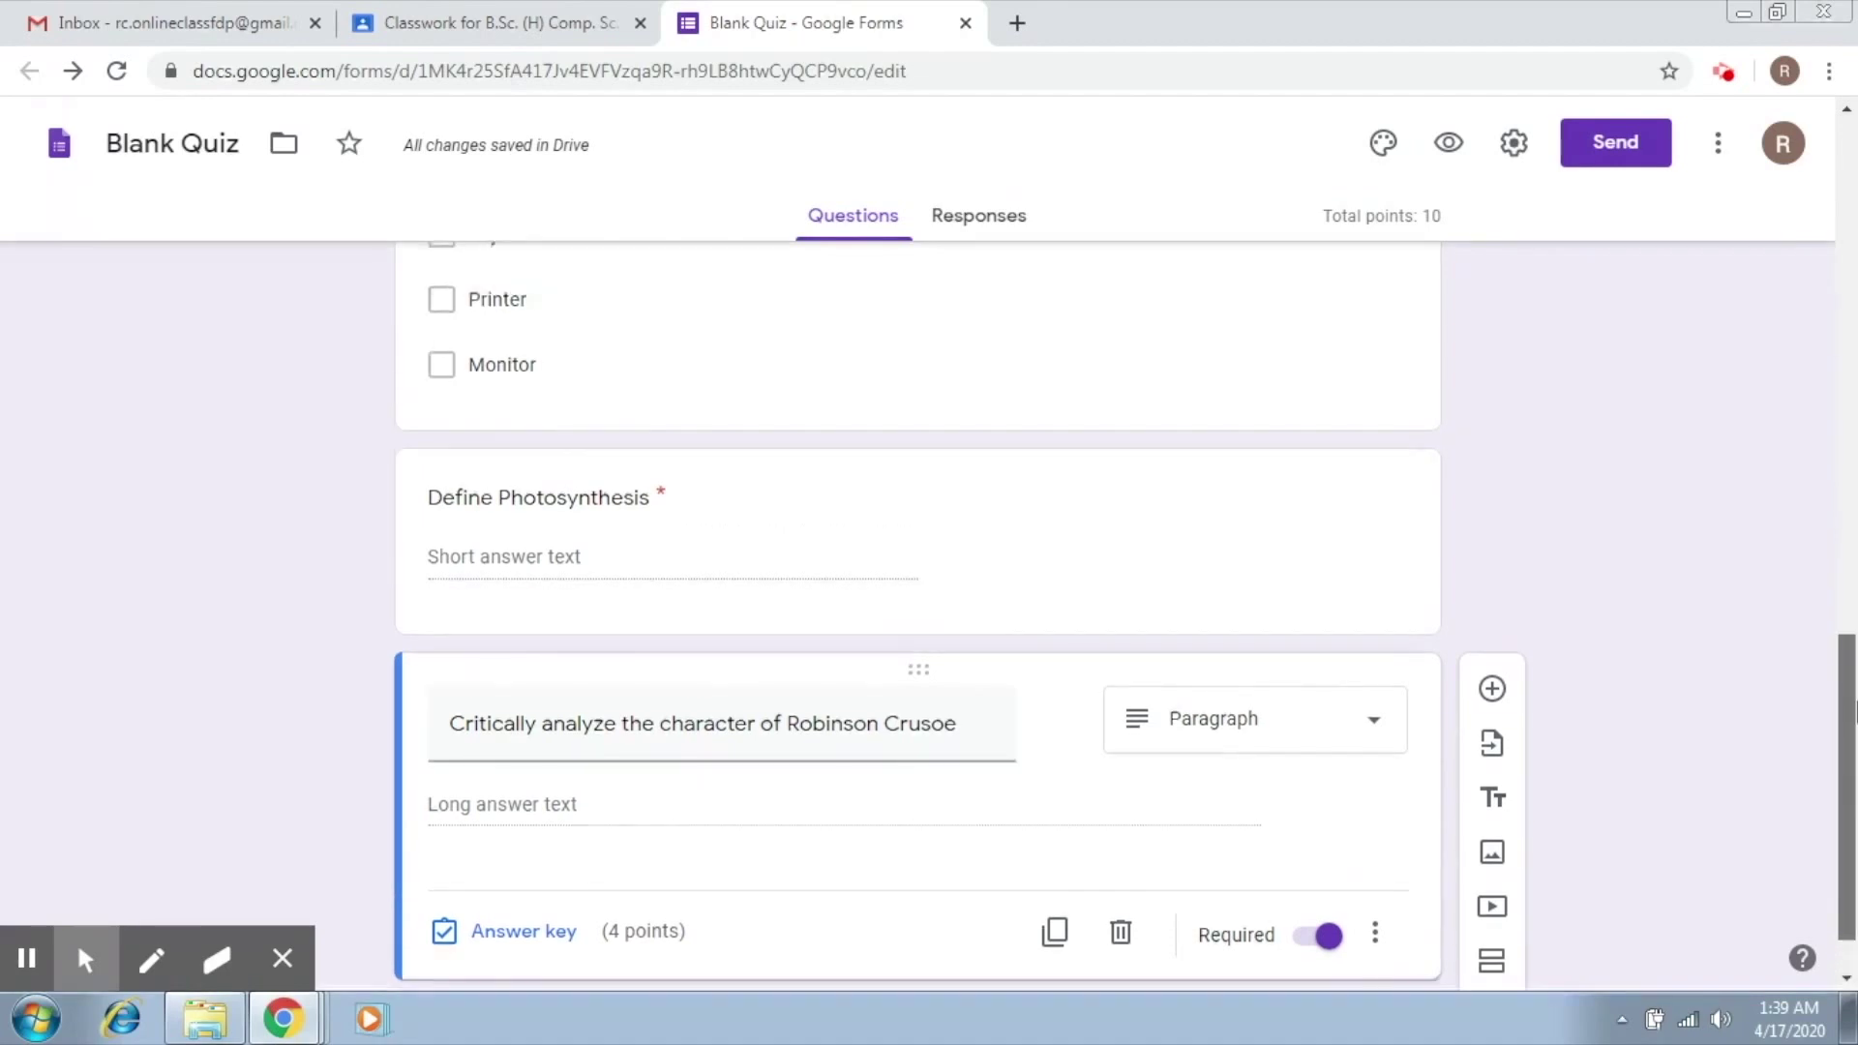
drag(1850, 711, 1850, 194)
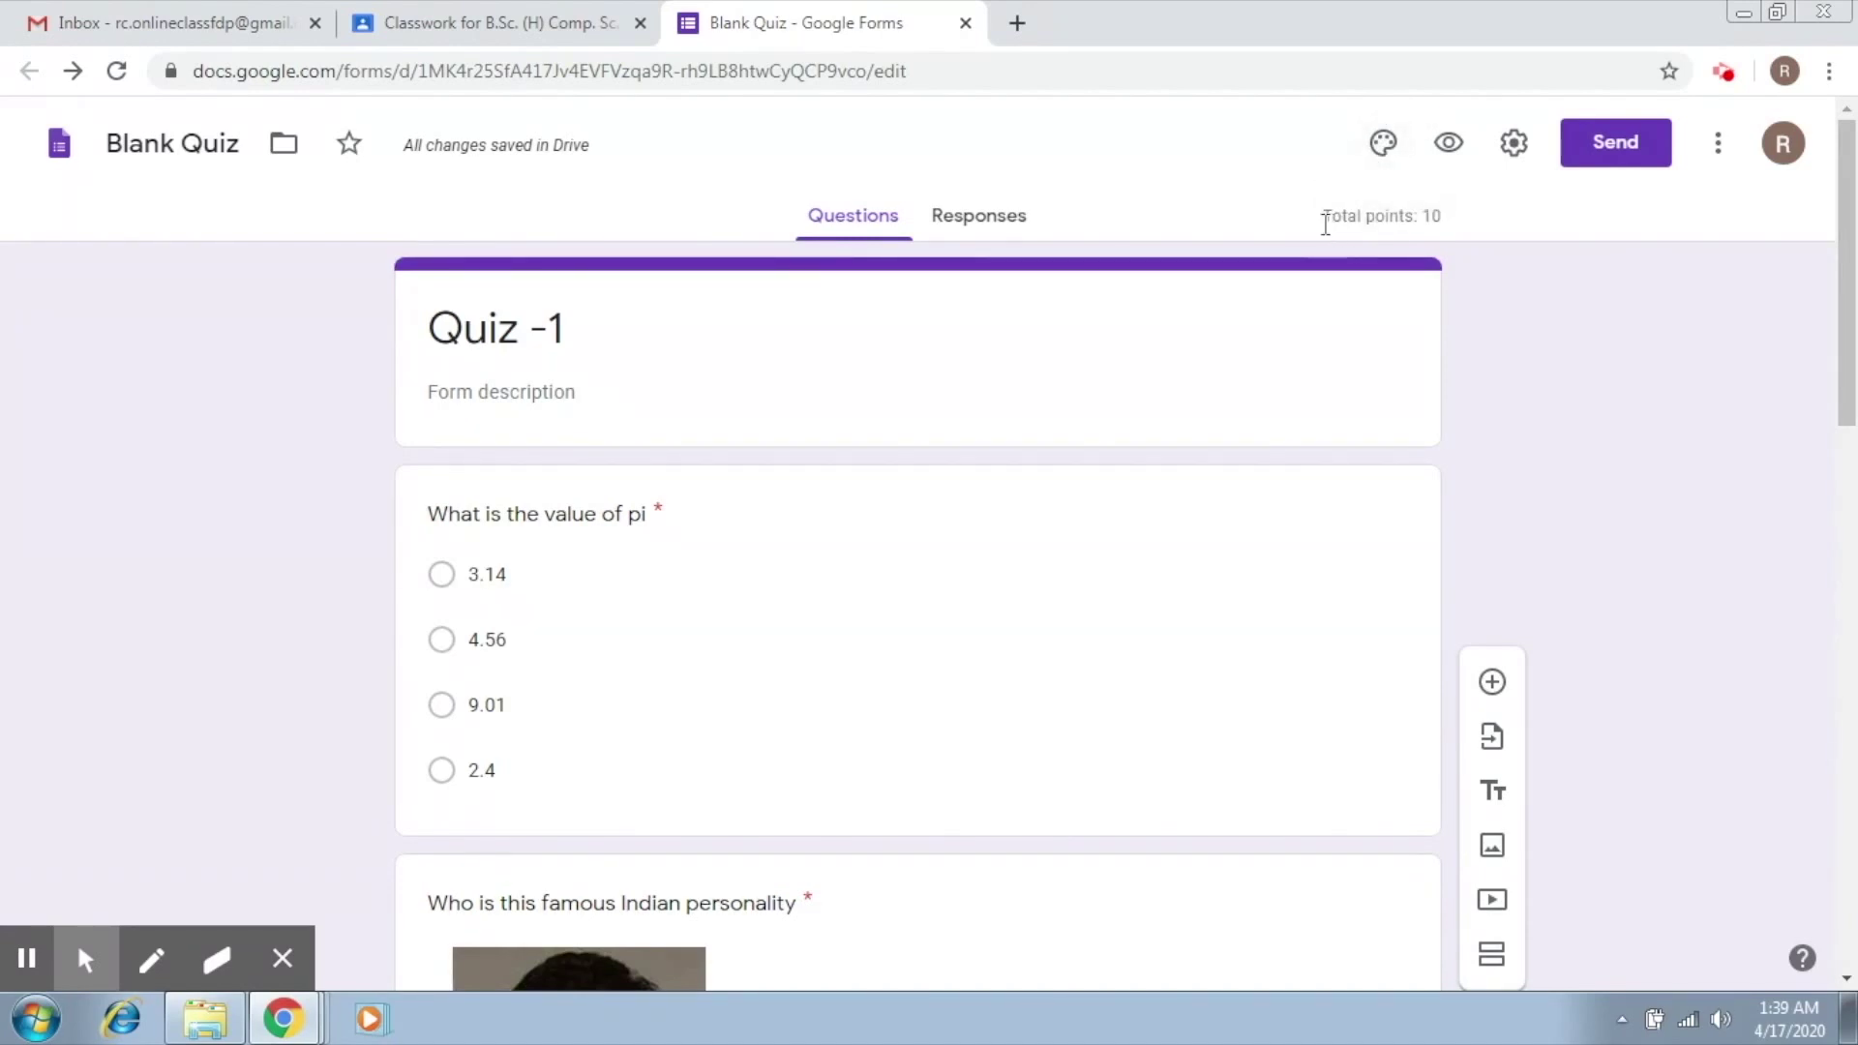
triple_click(1429, 215)
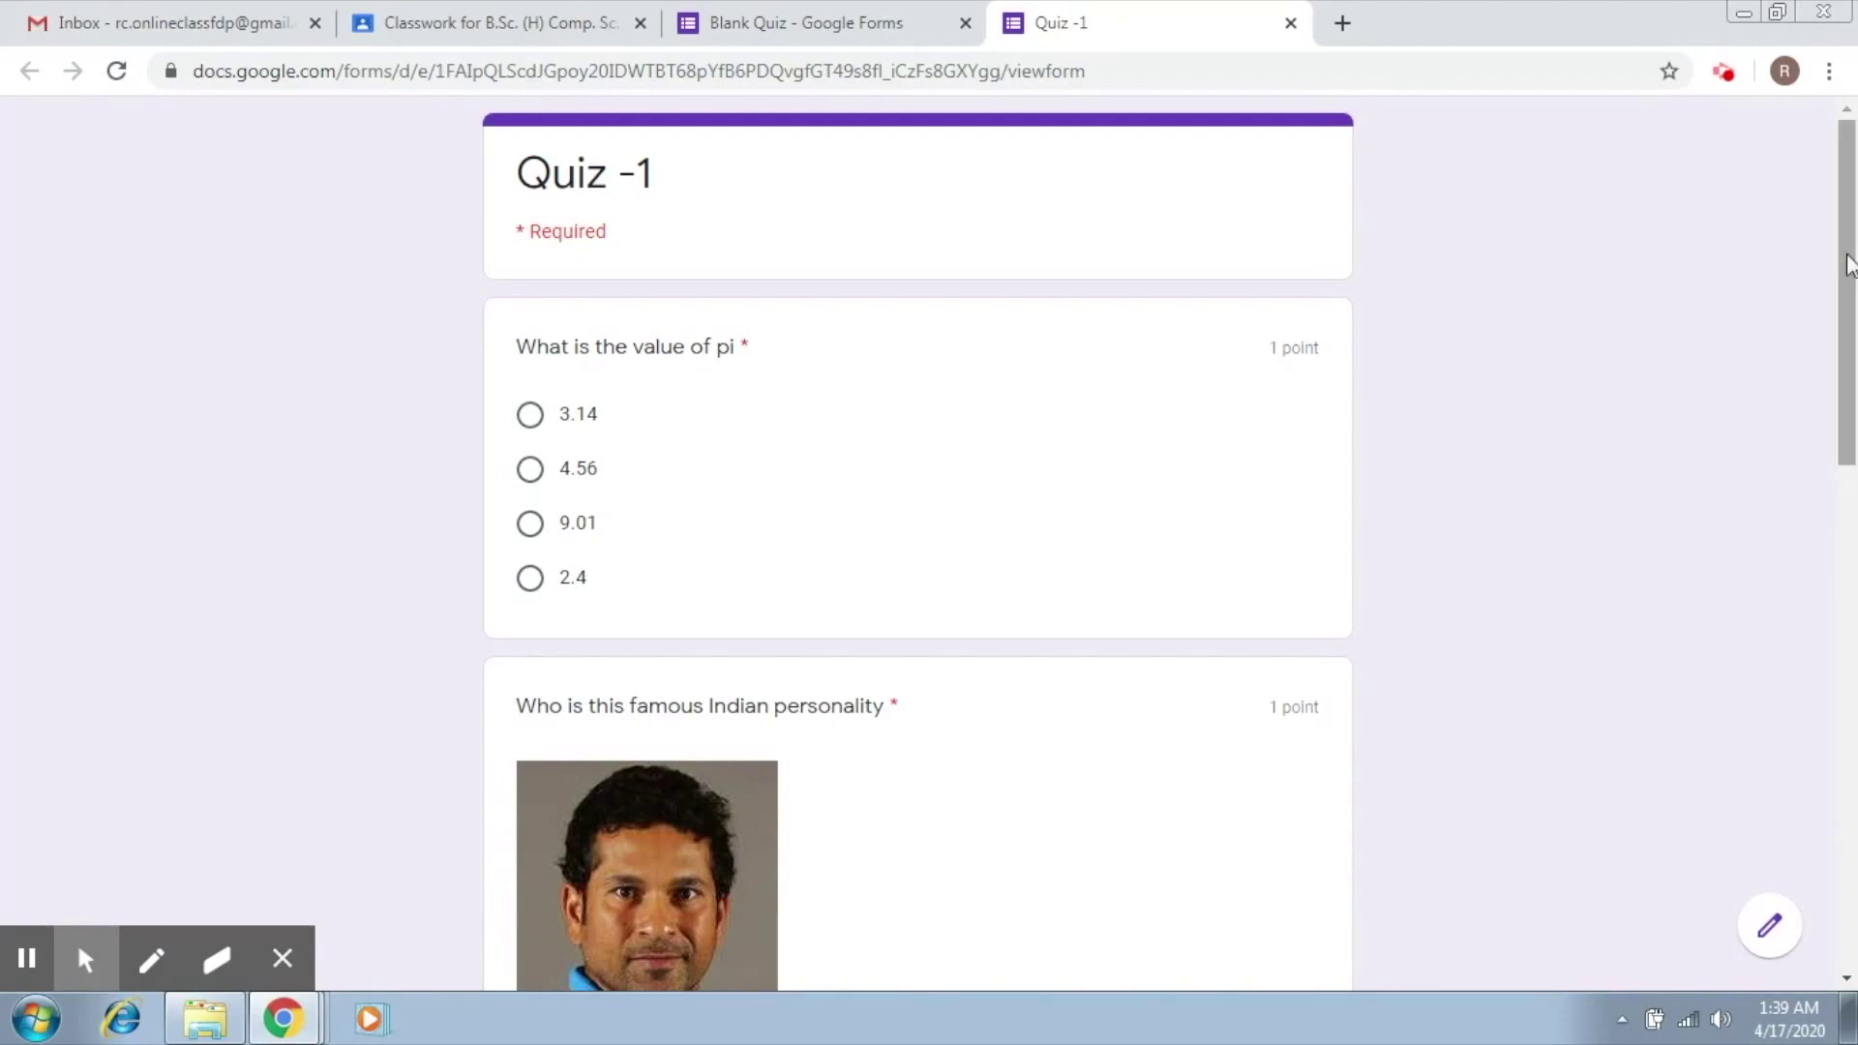
drag(1849, 264, 1854, 116)
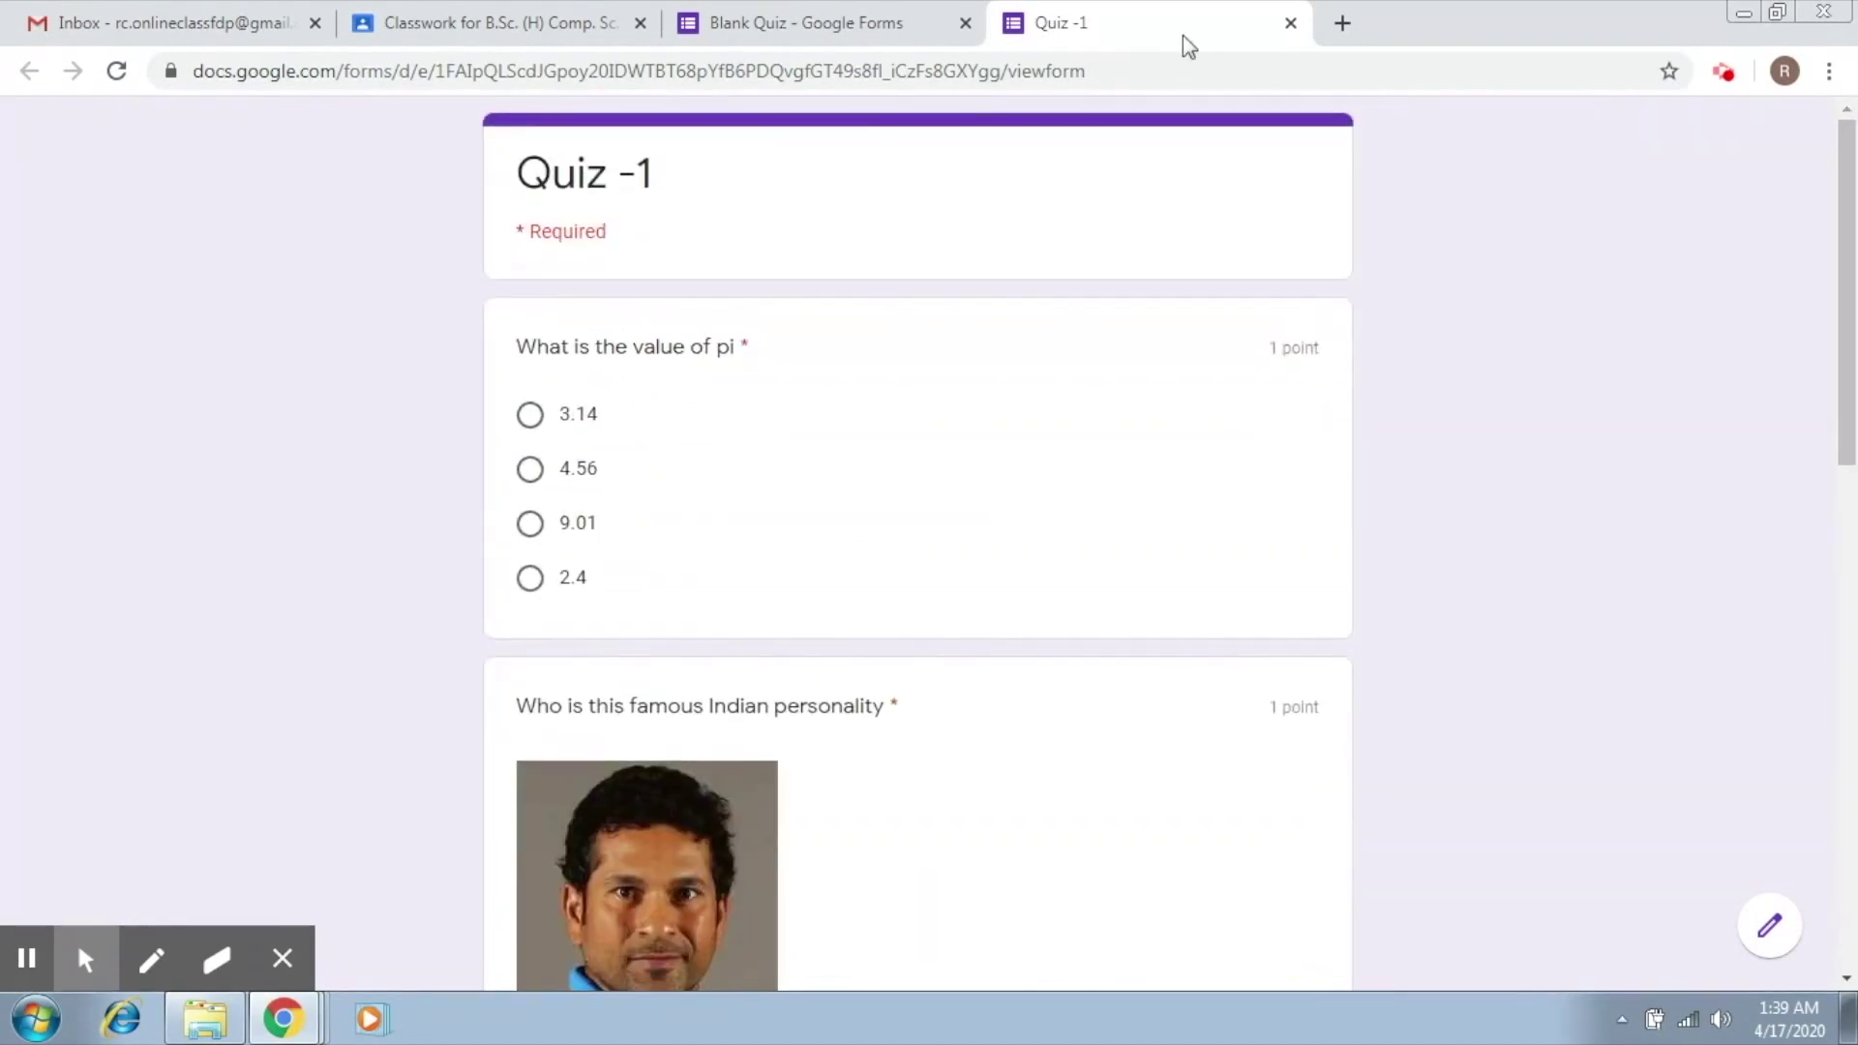
click(1290, 23)
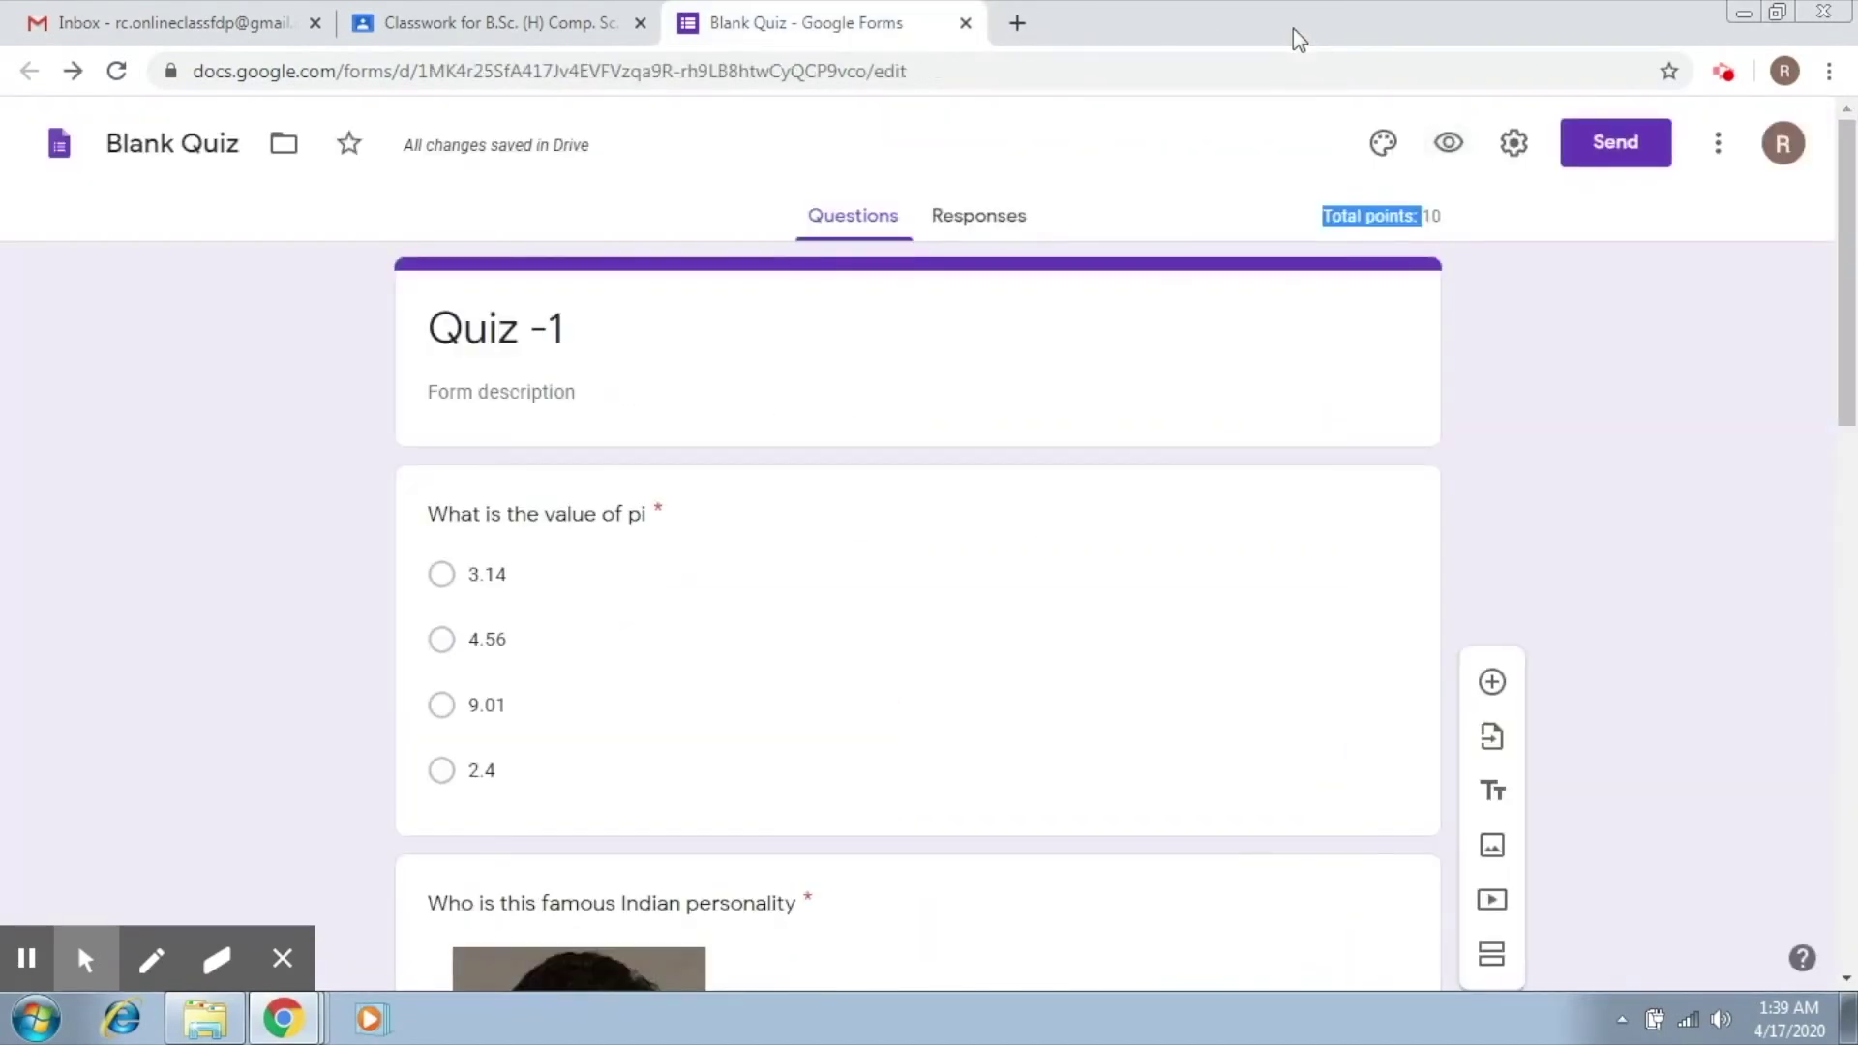
In quiz settings, set Release grade to 'Later, after manual review' and save.
click(1513, 148)
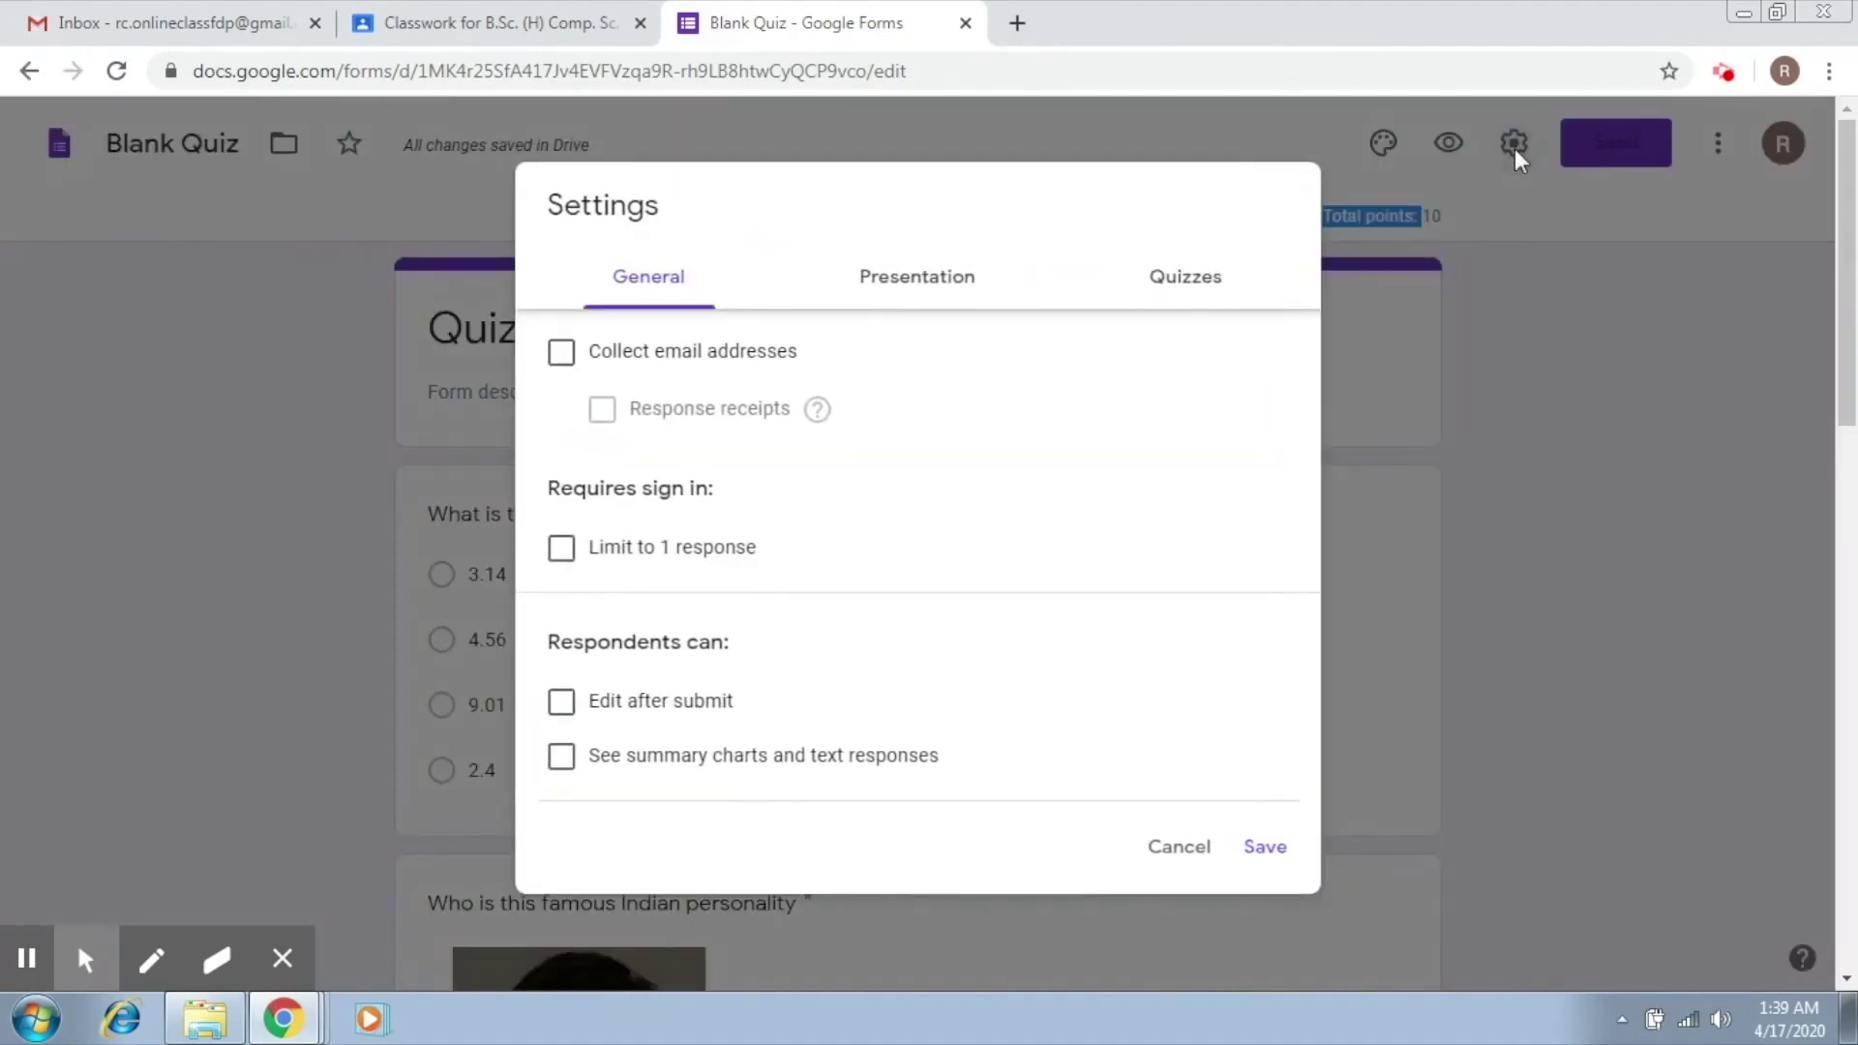
click(1165, 299)
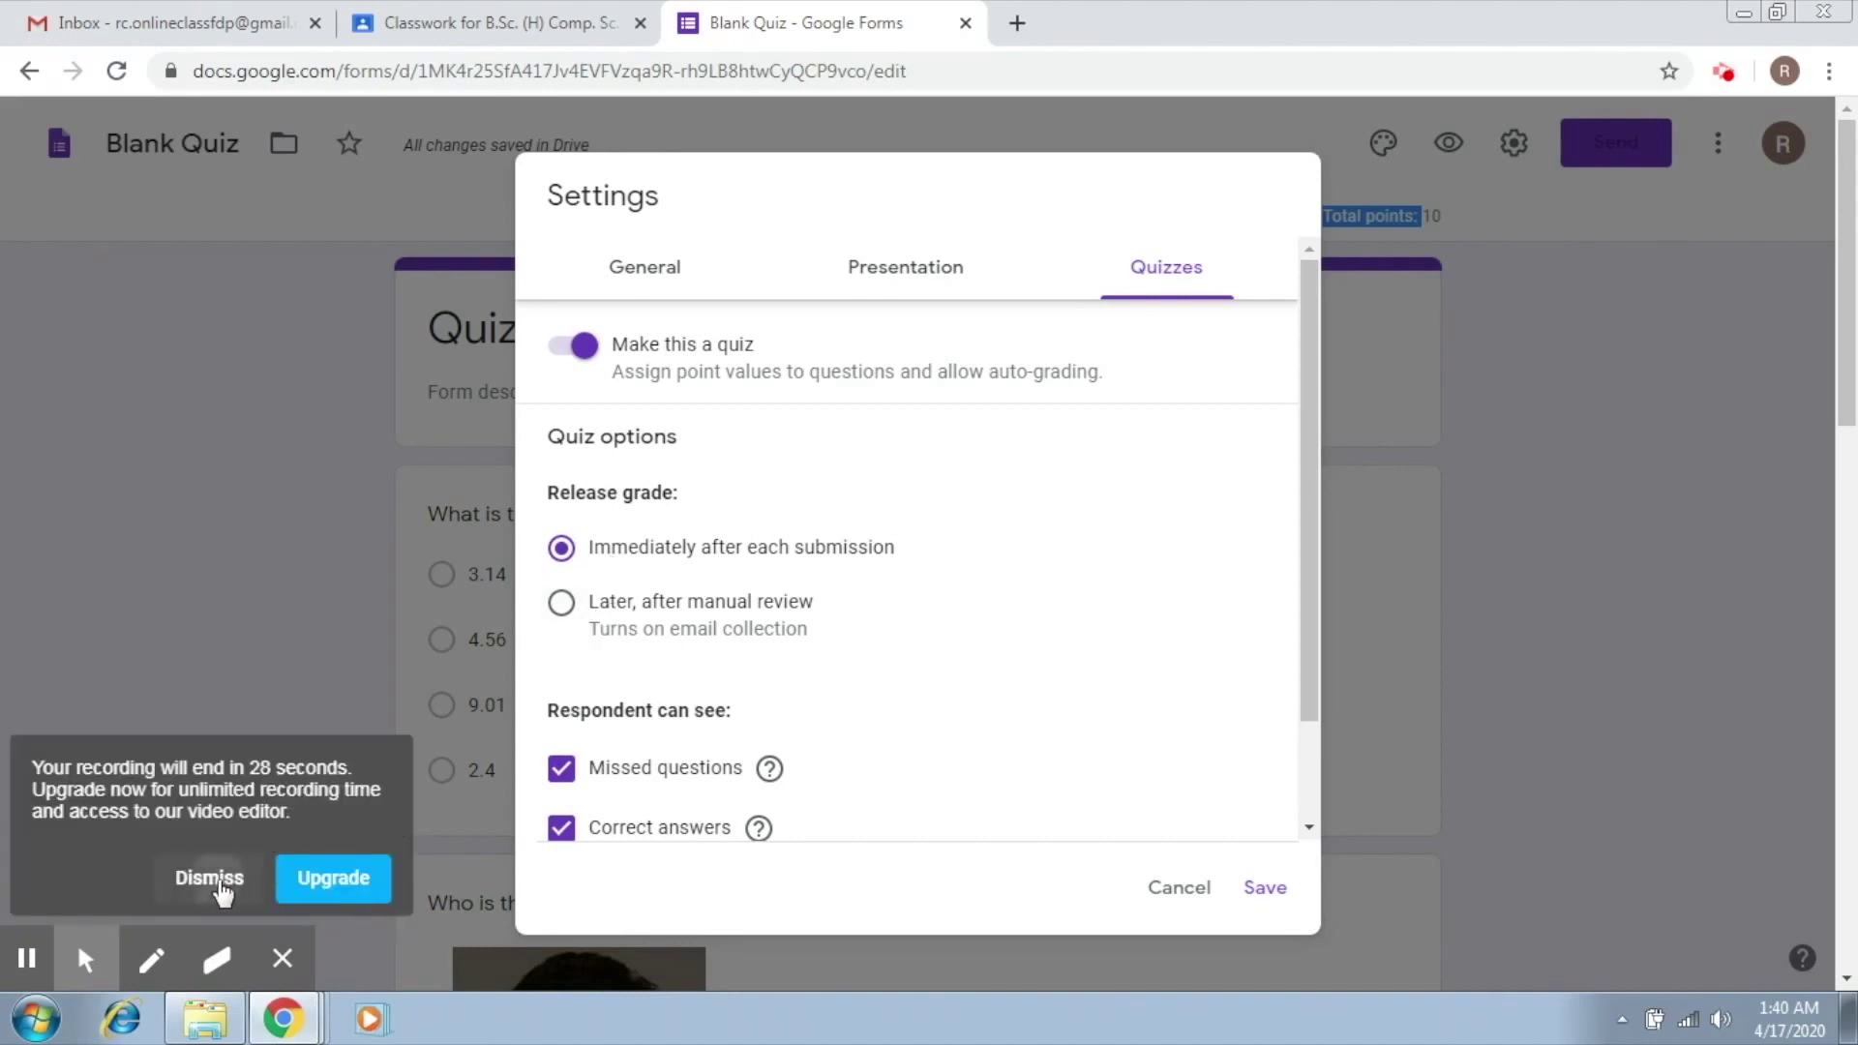
click(205, 879)
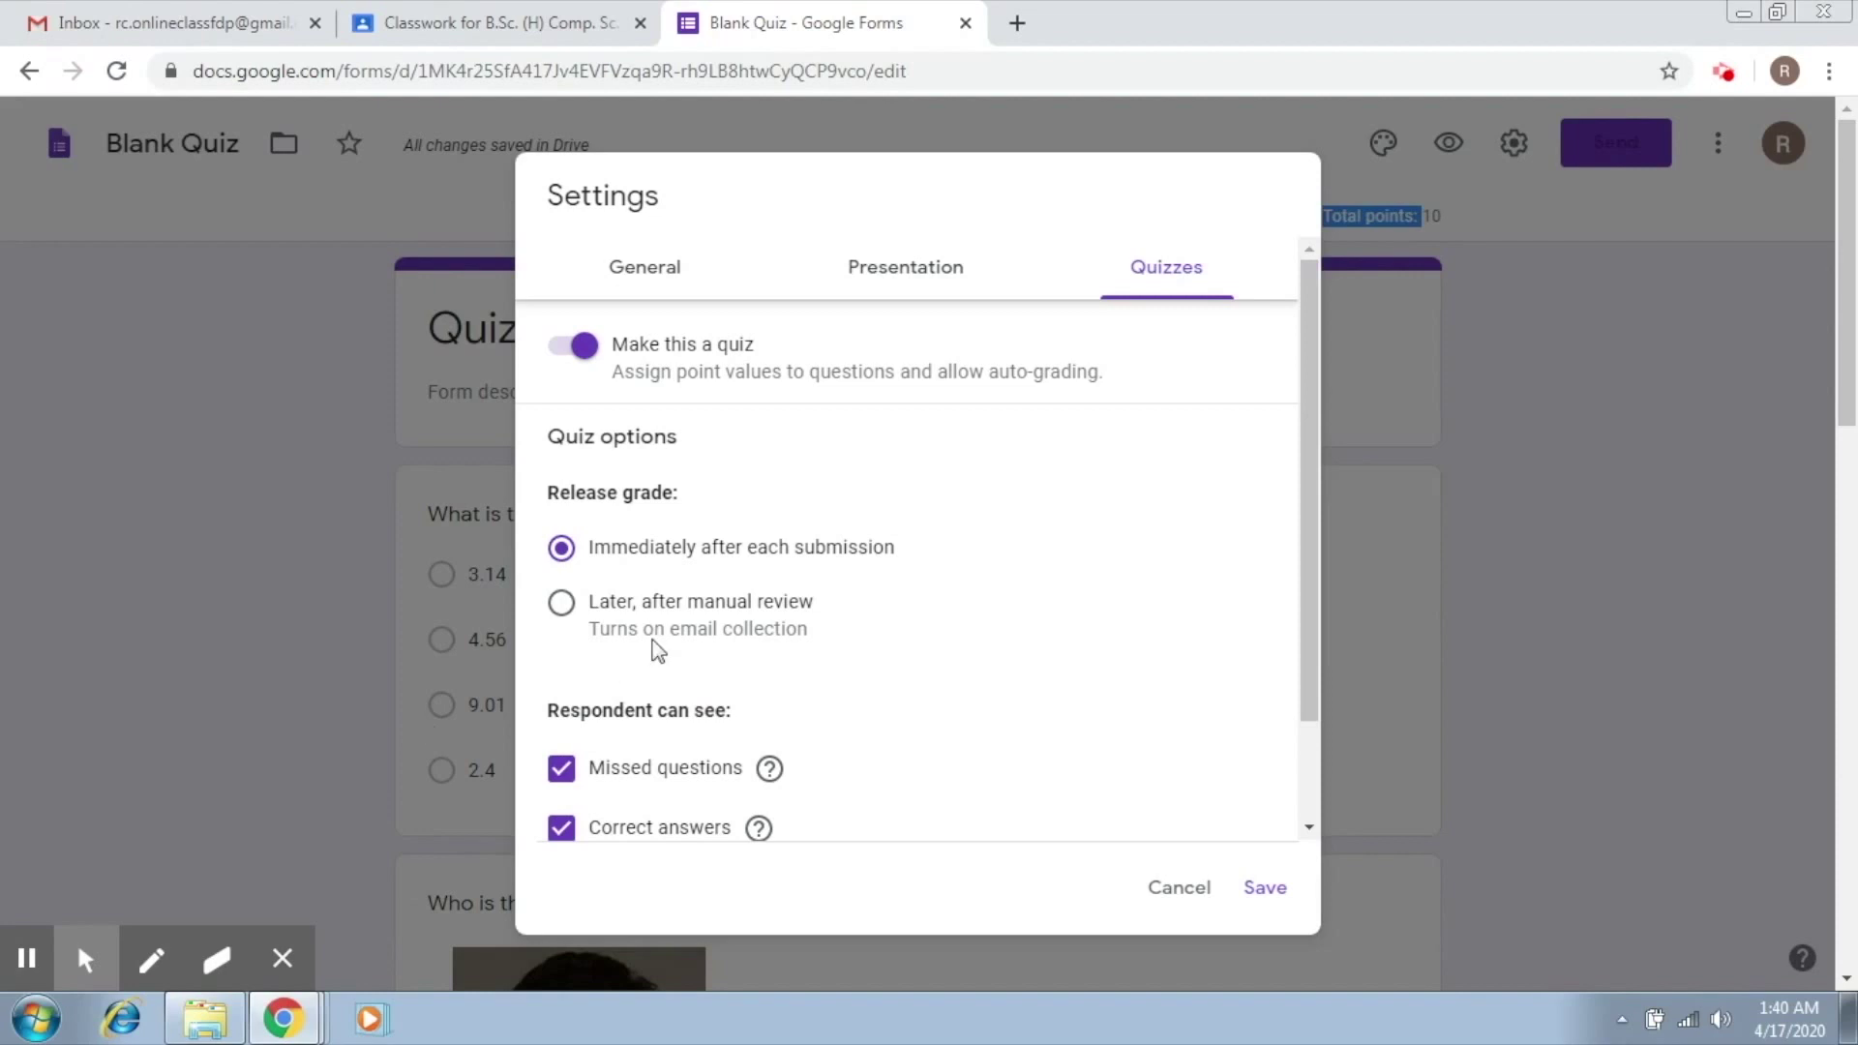
click(563, 606)
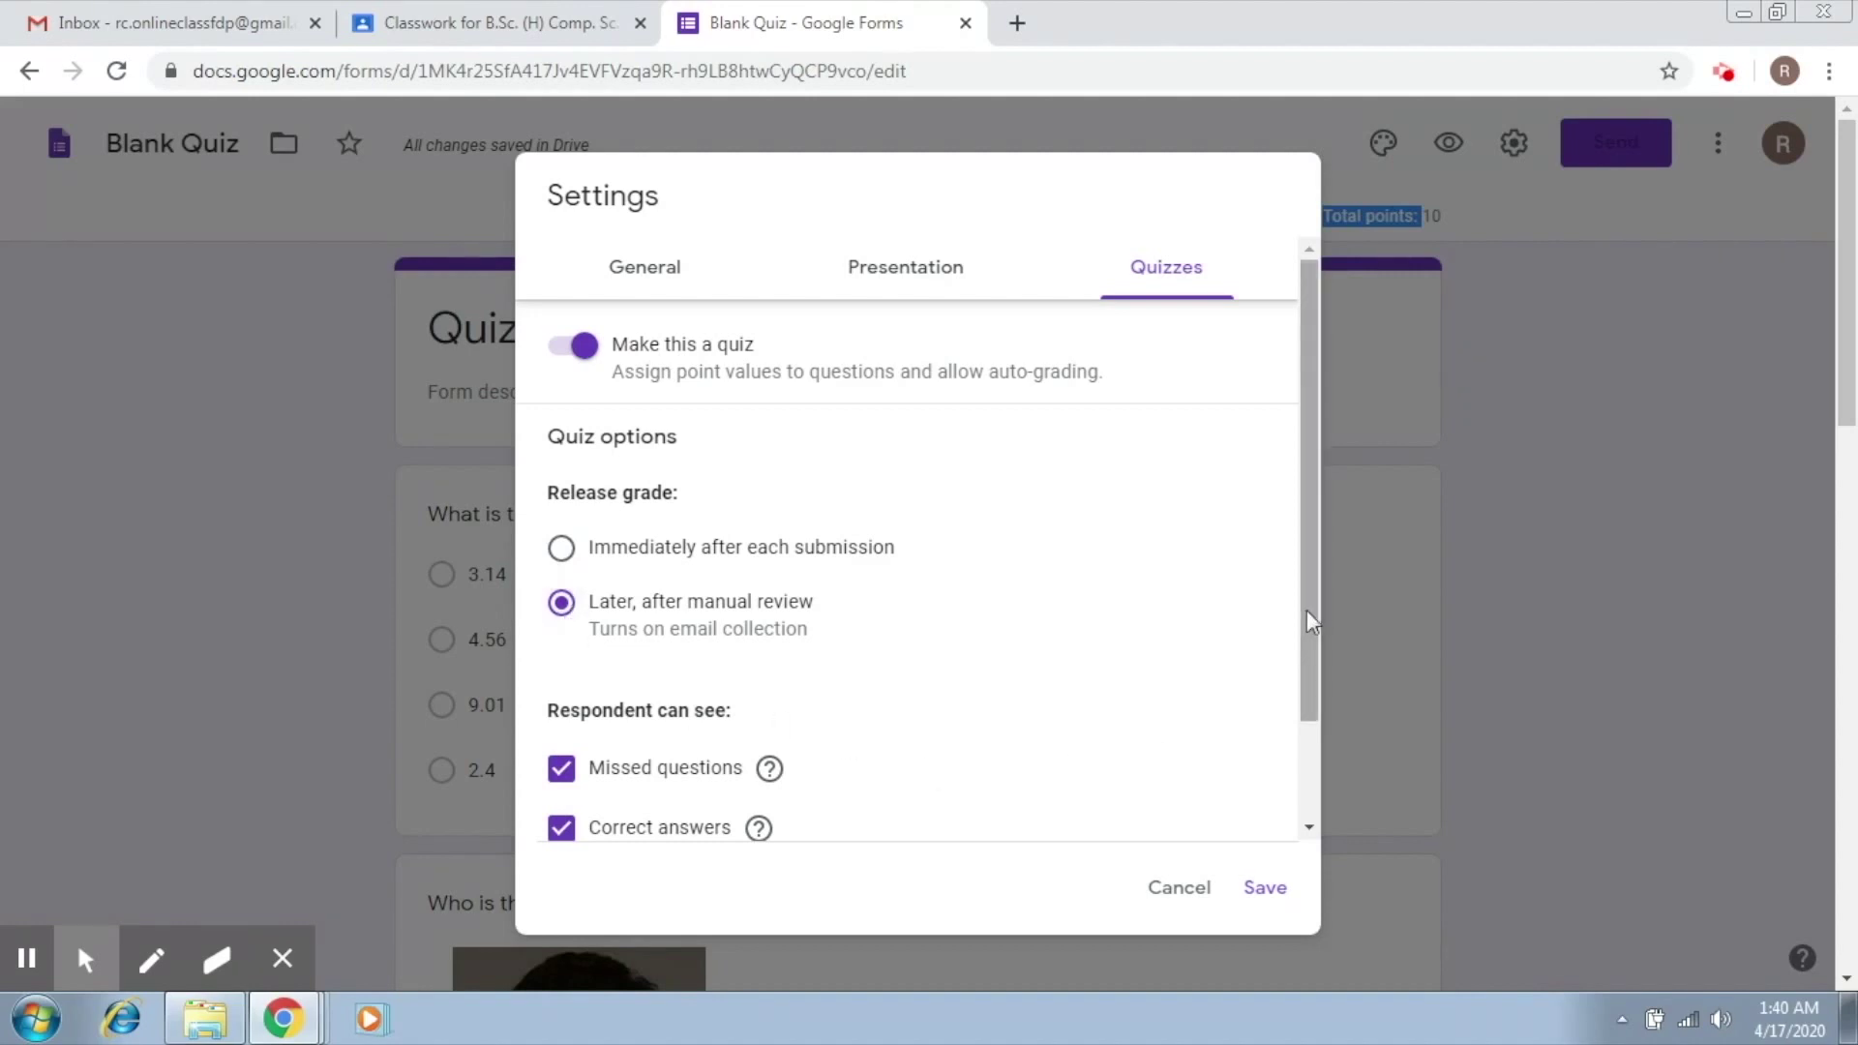
scroll(1308, 623, down, 2)
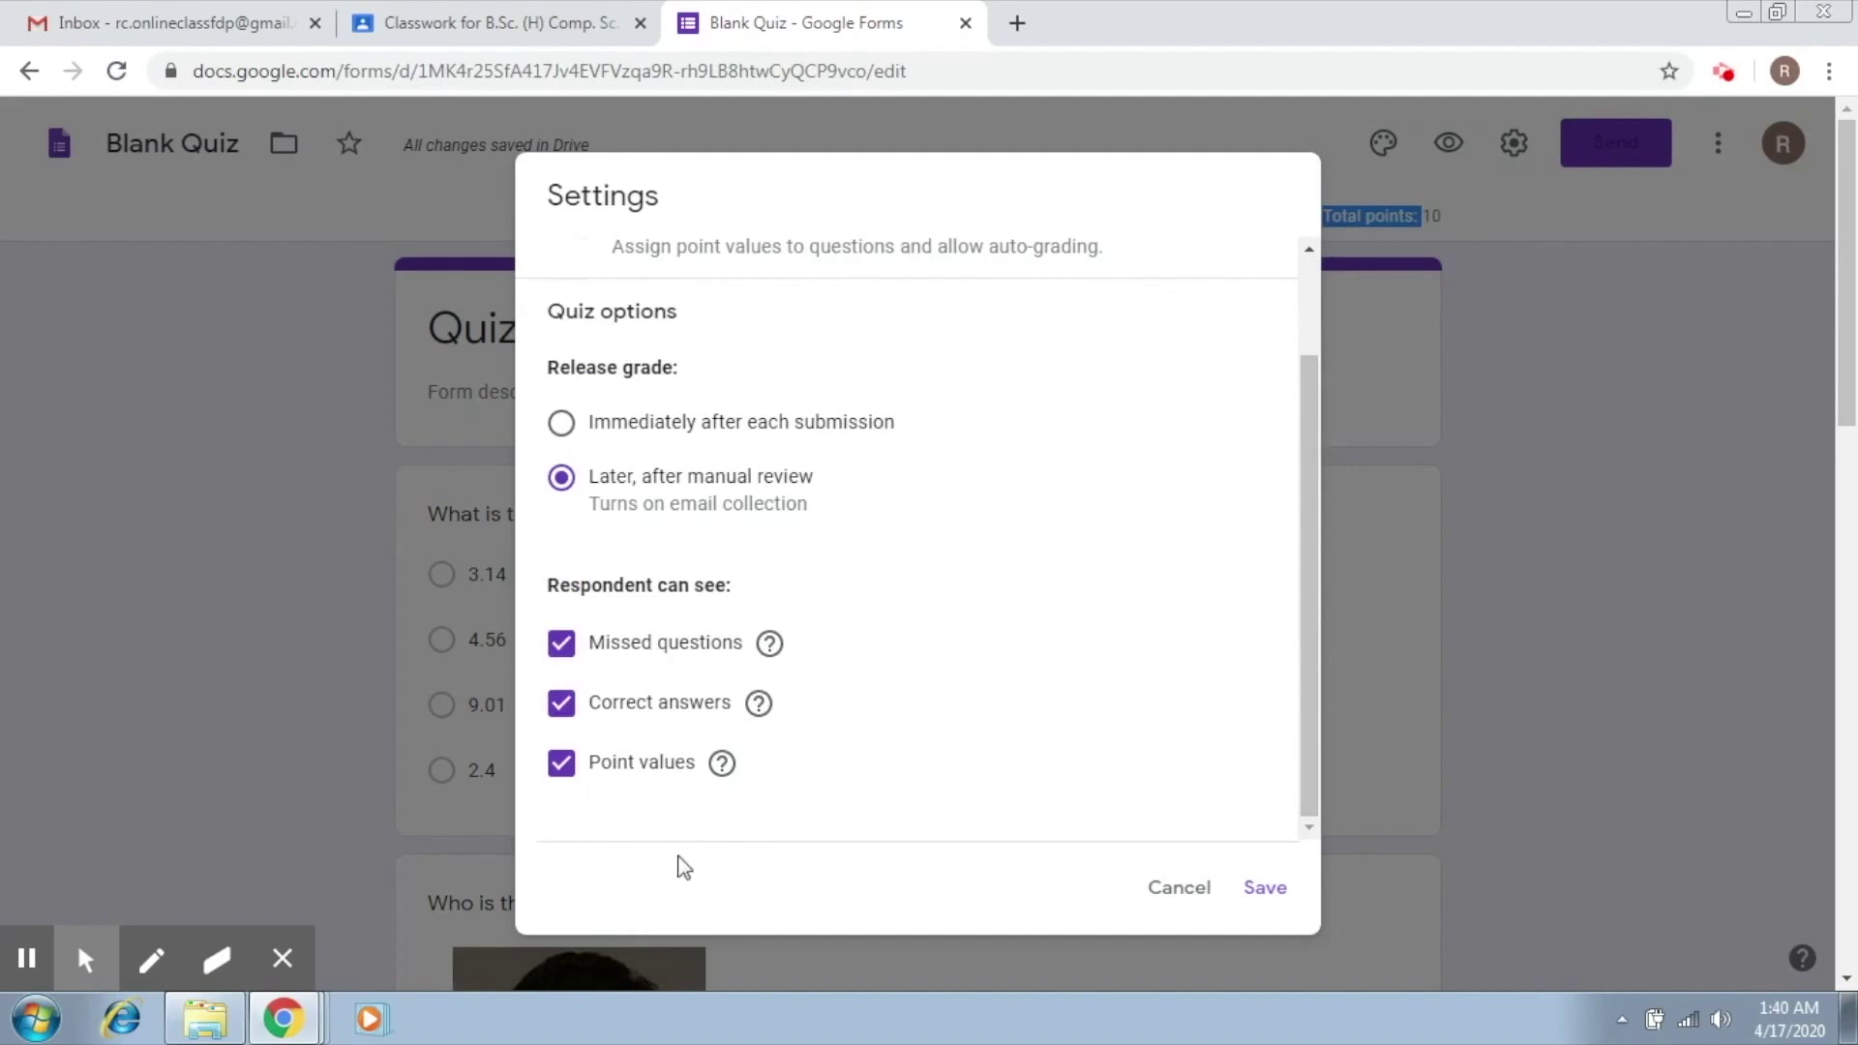
click(1264, 892)
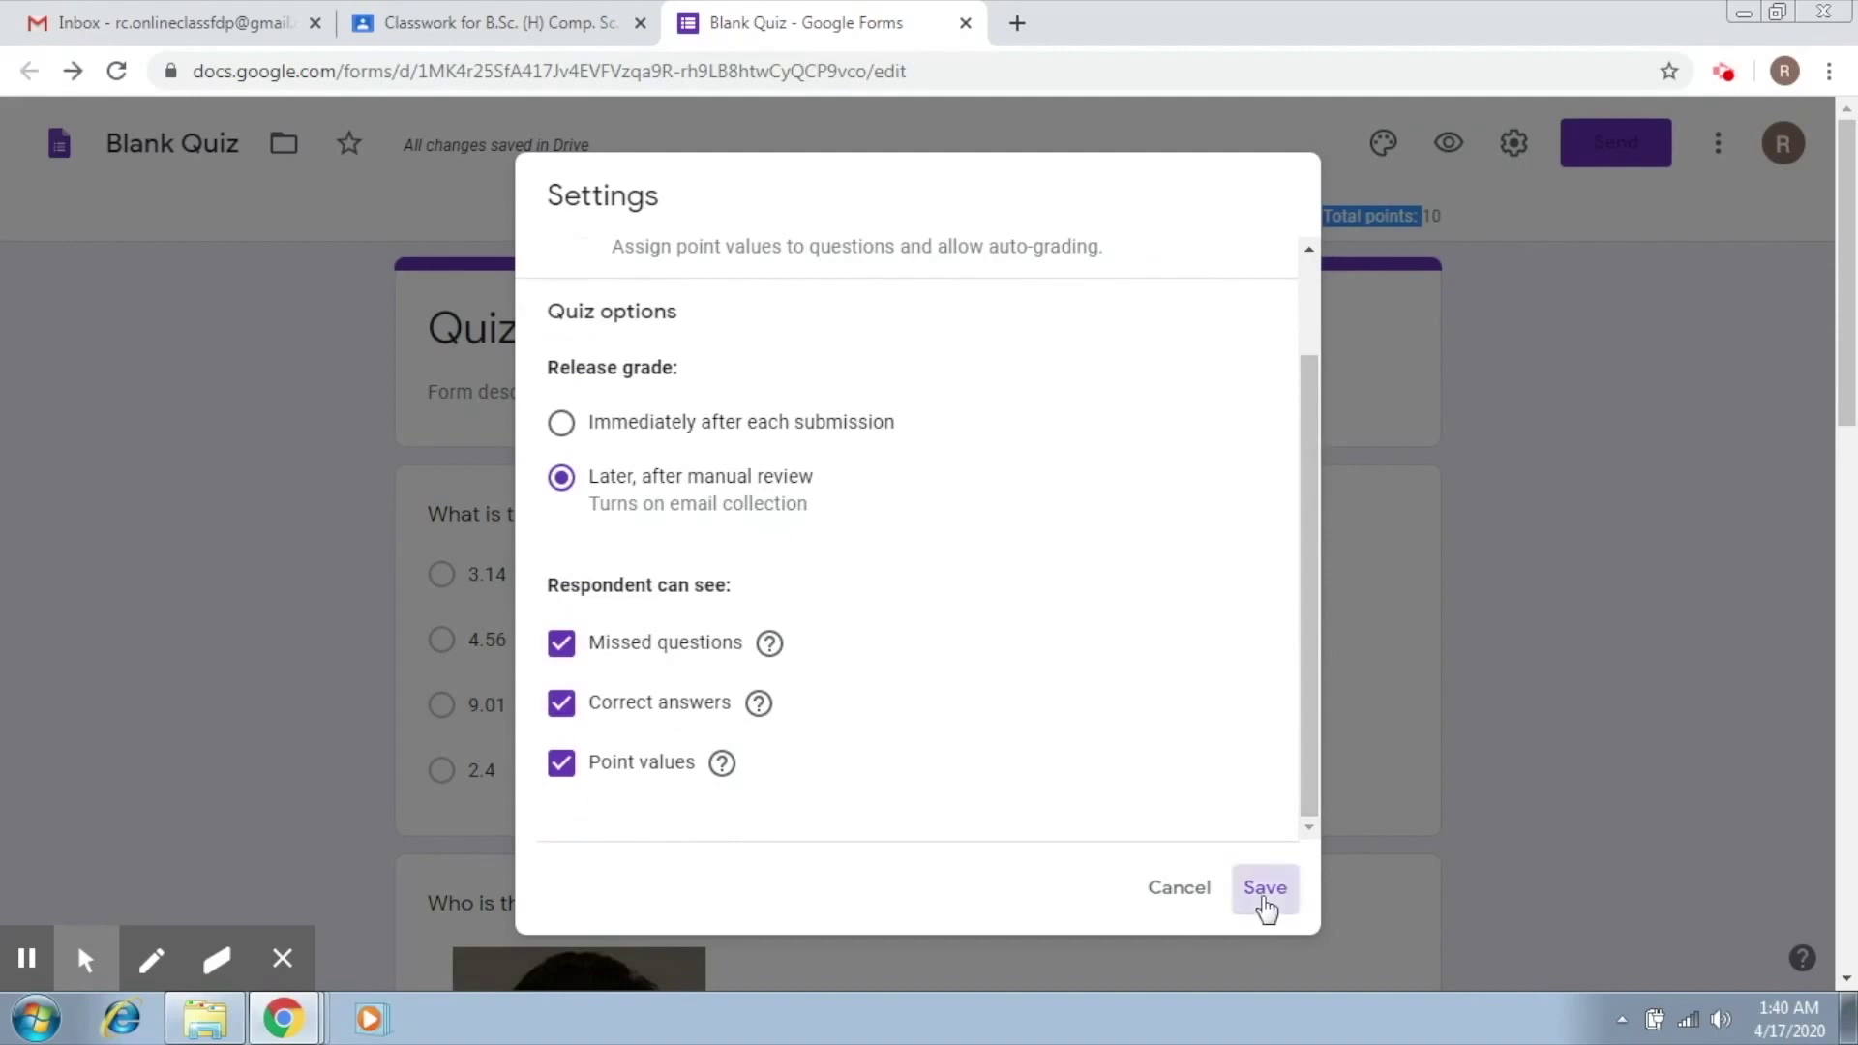